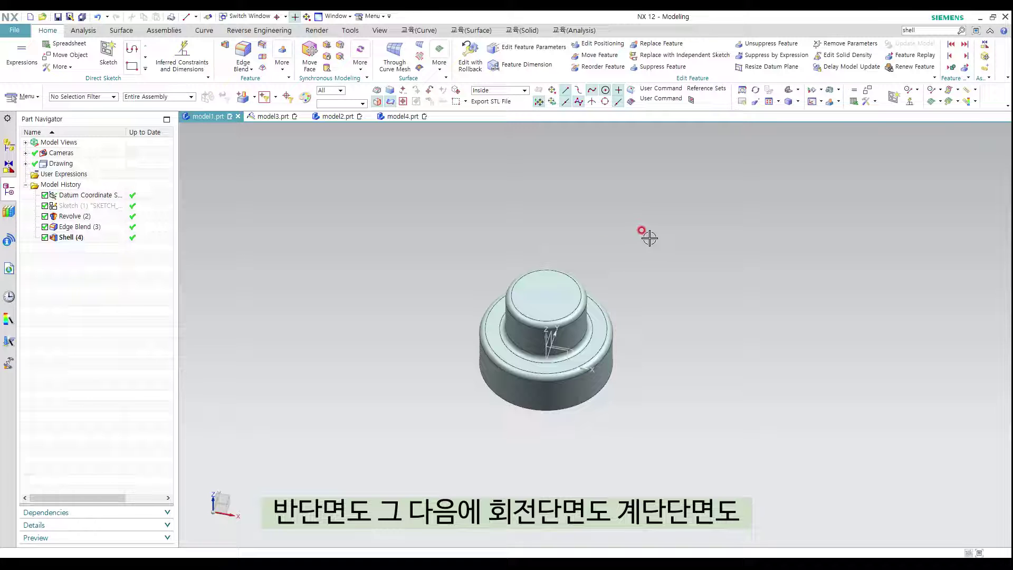
# - Look over the model2 and model4 parts and bring model1 into the Drafting application
pyautogui.click(338, 116)
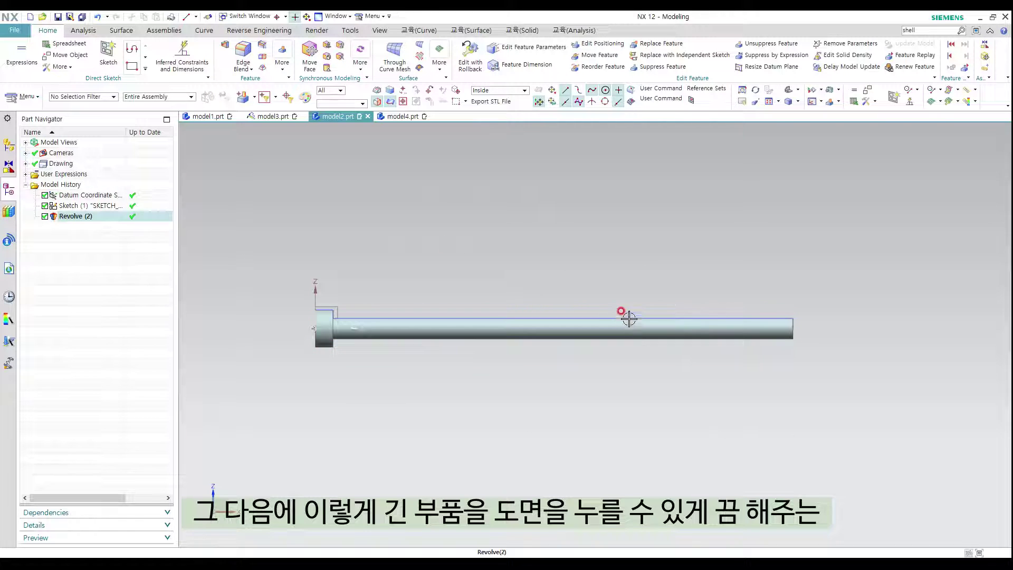
pyautogui.click(406, 117)
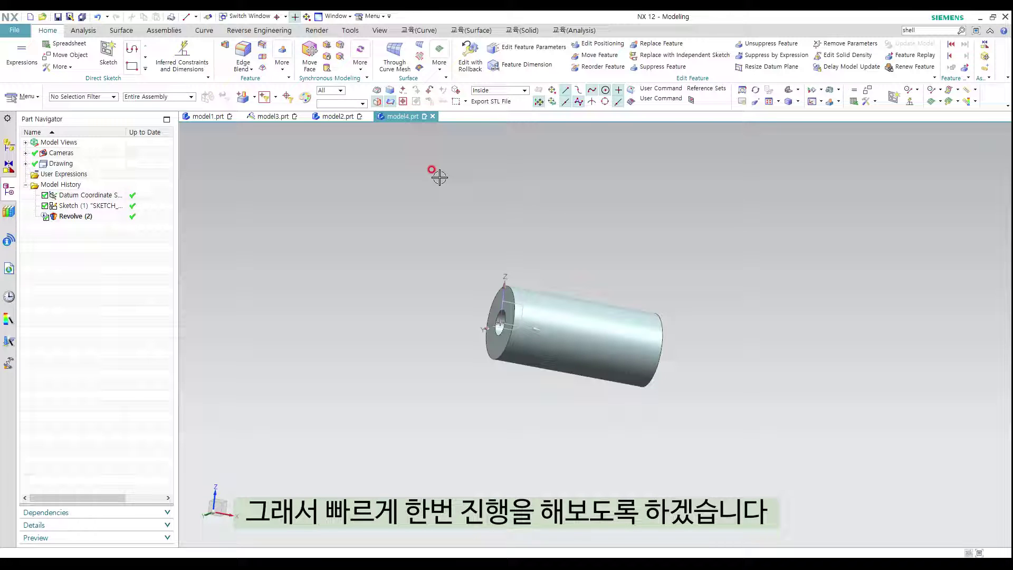
pyautogui.click(211, 116)
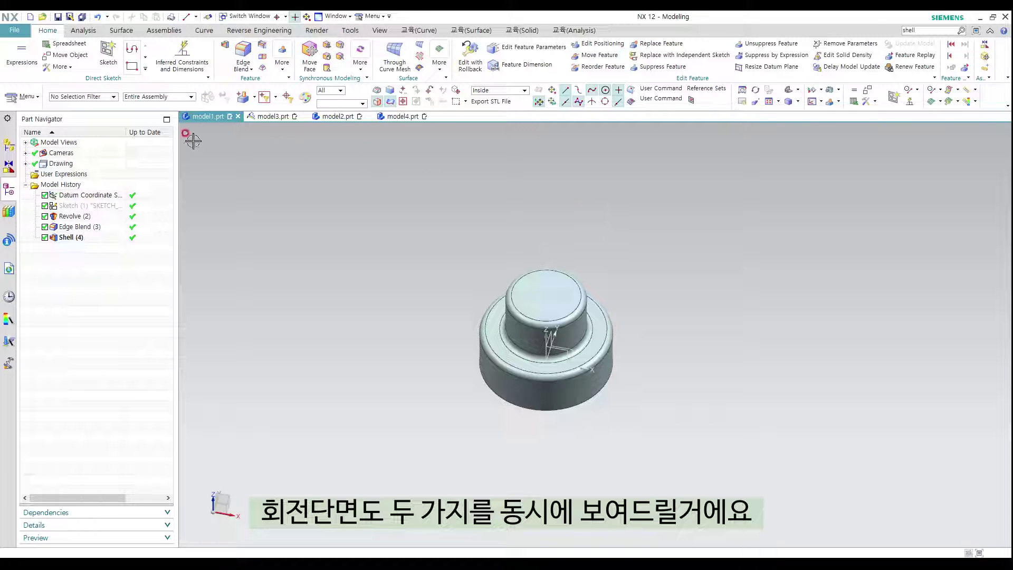
pyautogui.click(15, 30)
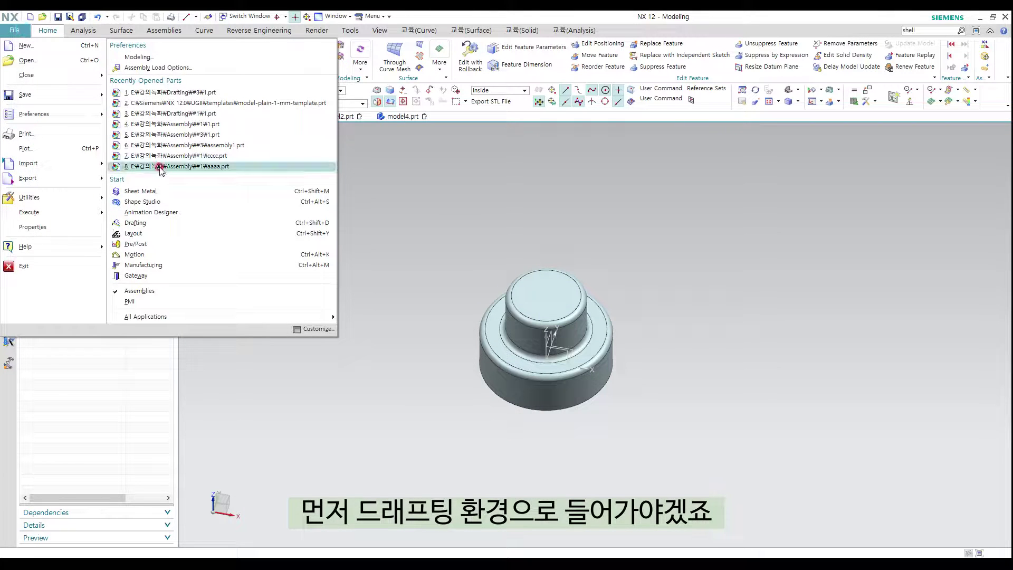
pyautogui.click(145, 223)
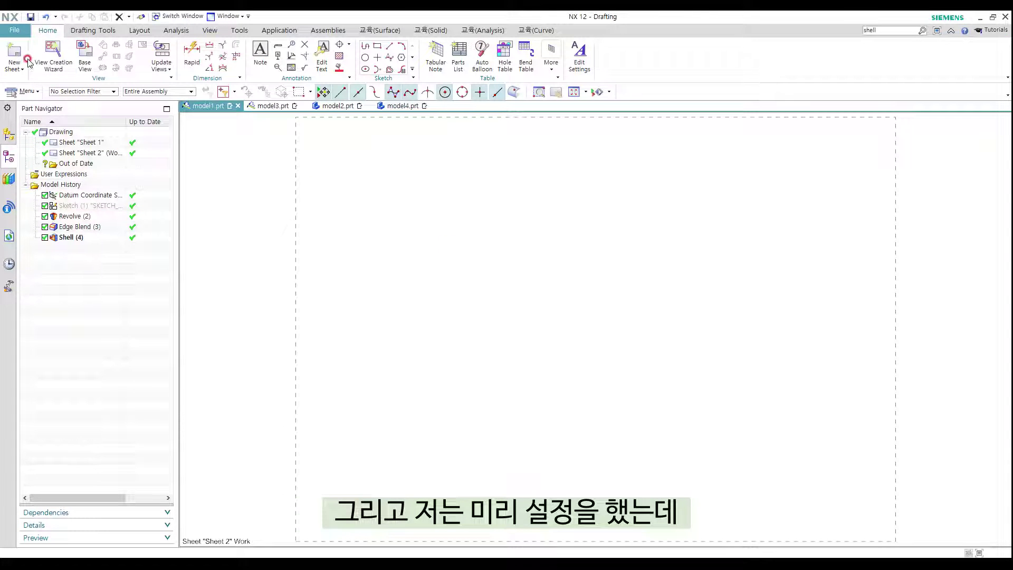
# - Place a Top base view of the model at 1:1 scale in the upper left area of Sheet 2
pyautogui.click(26, 59)
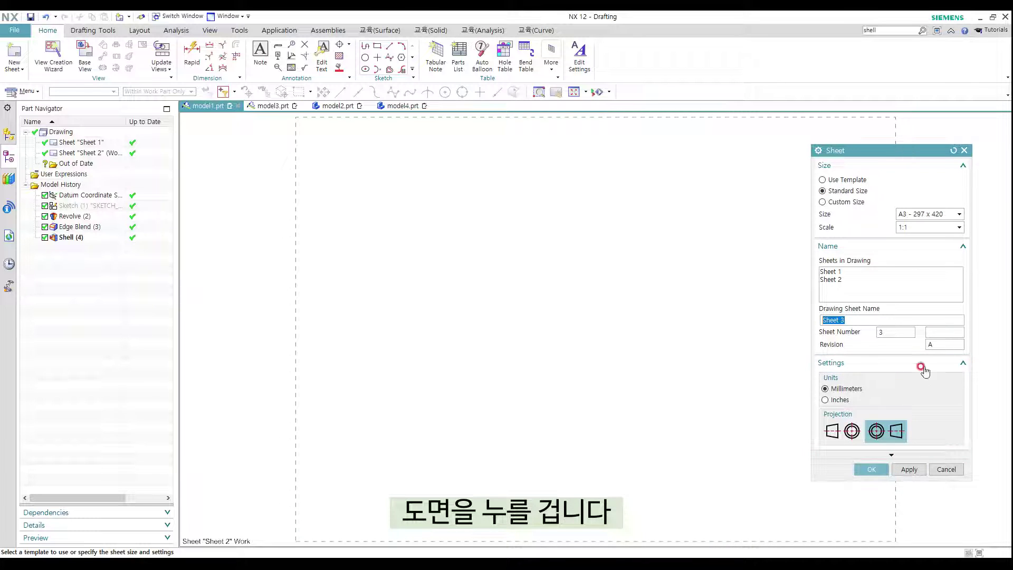
pyautogui.press('Escape')
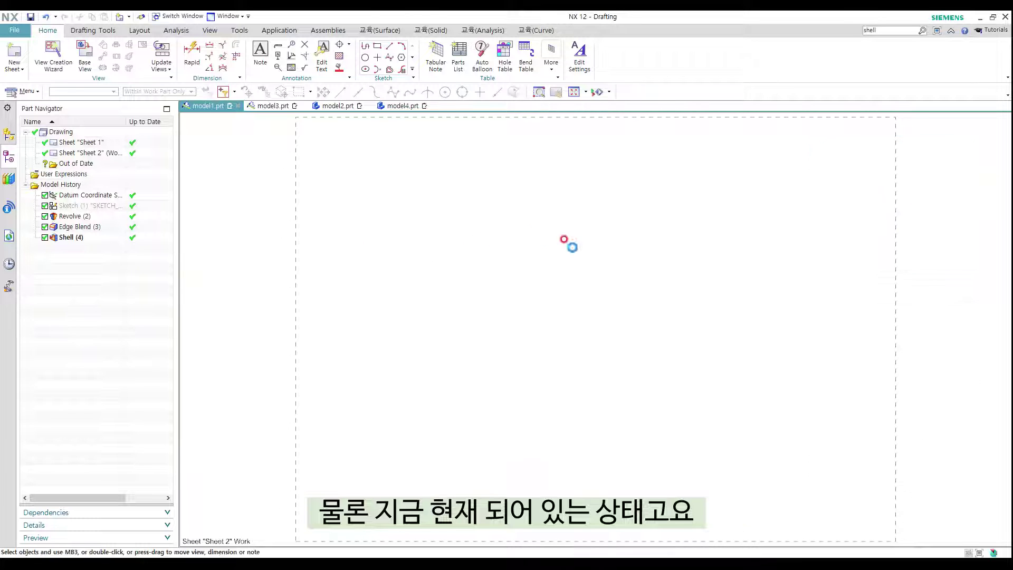
pyautogui.click(86, 56)
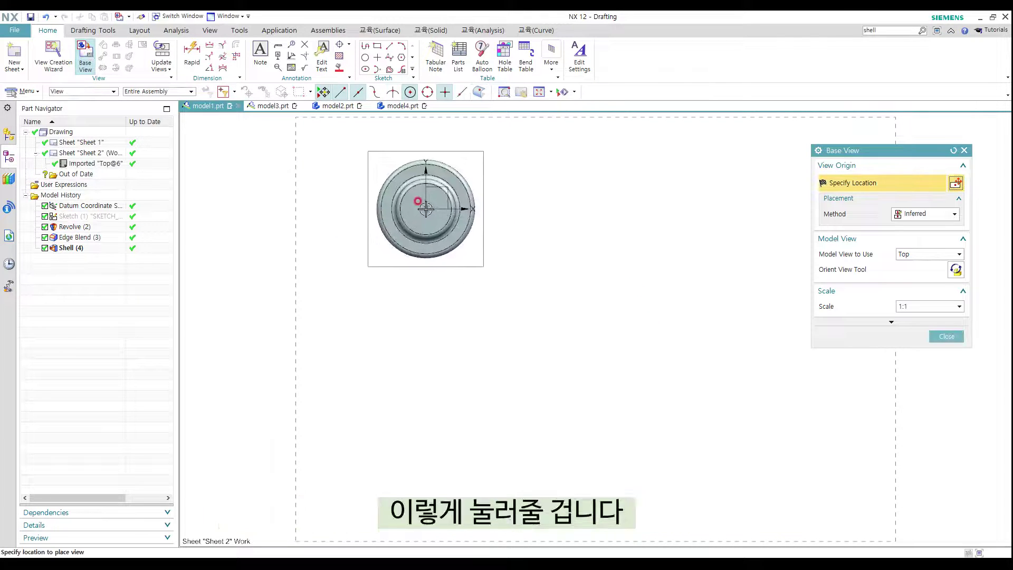
pyautogui.click(434, 214)
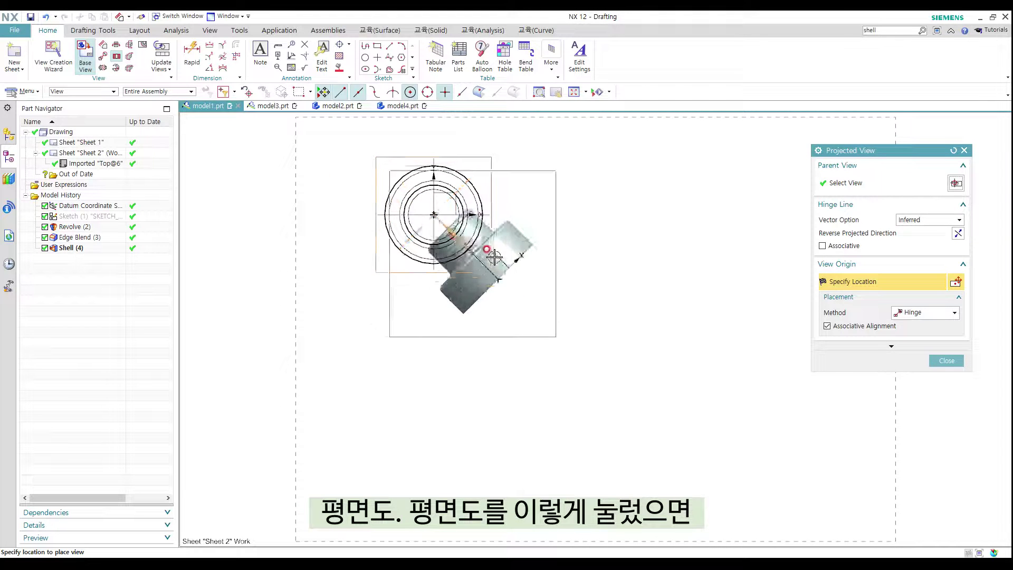
pyautogui.press('Escape')
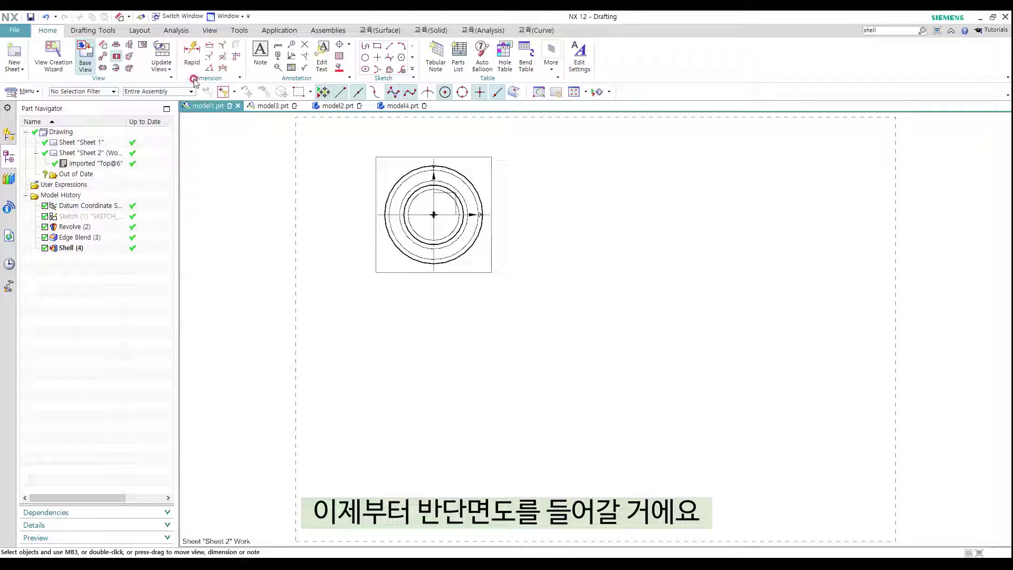
# - Create a Half section view below the top view, enabling quadrant-point snapping and cutting from the outer circle's left quadrant to its centre
pyautogui.click(116, 57)
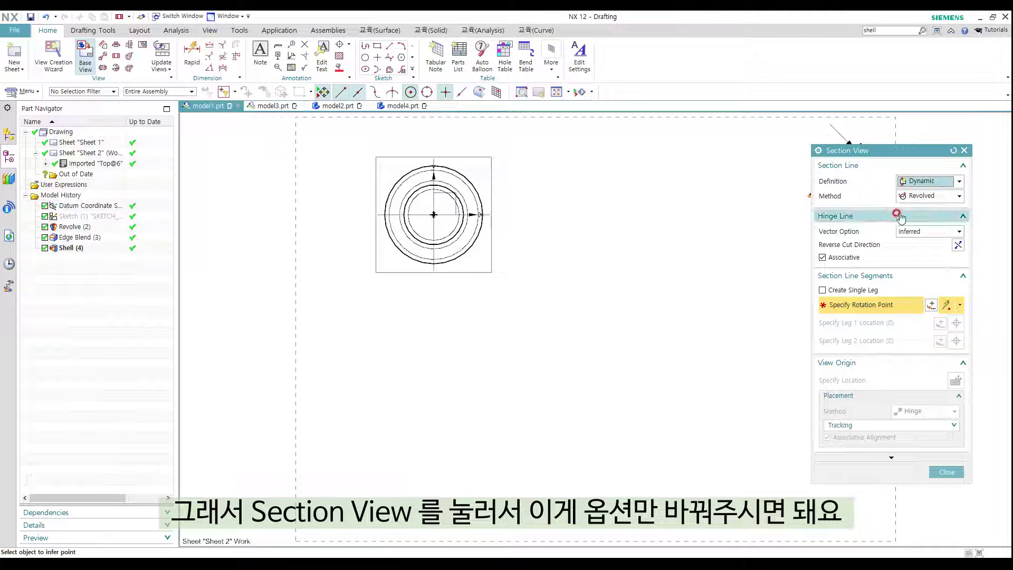
pyautogui.click(923, 196)
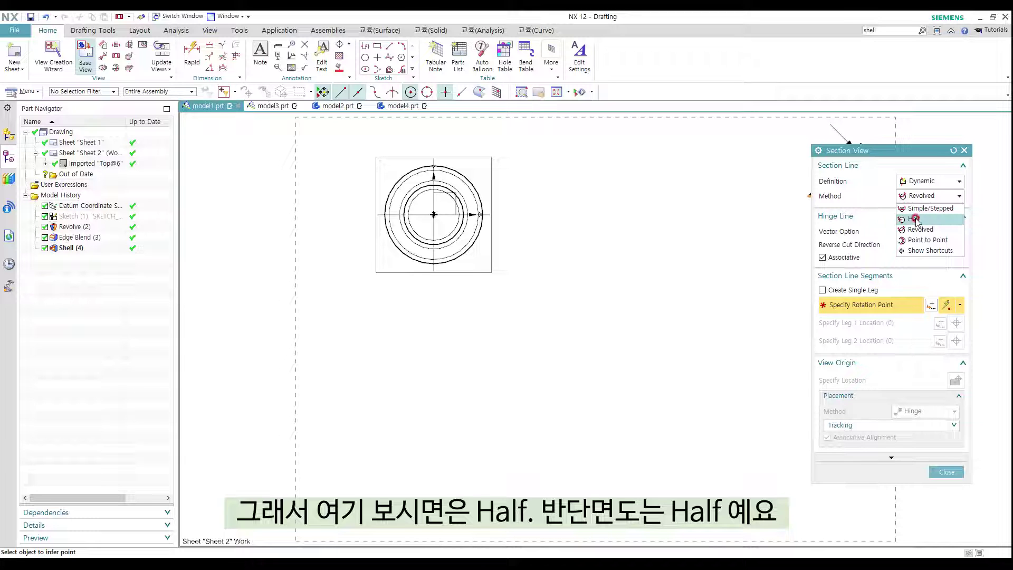
pyautogui.click(915, 219)
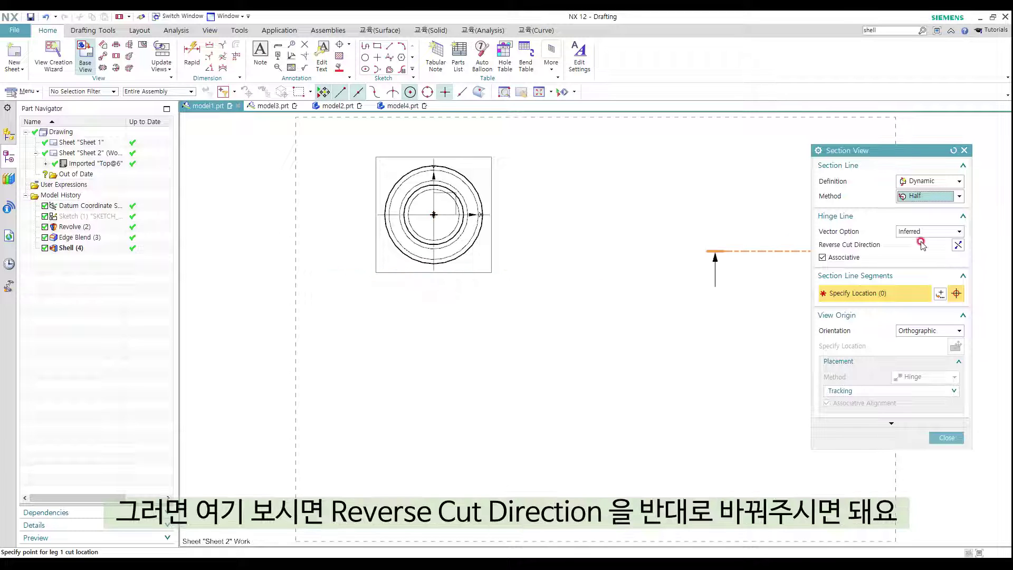
pyautogui.click(958, 246)
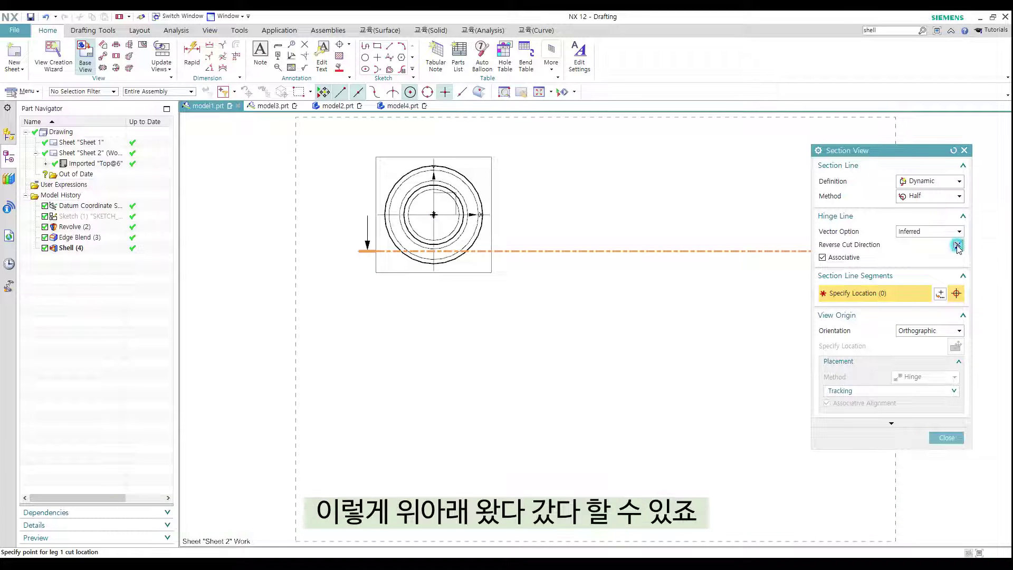
pyautogui.click(958, 246)
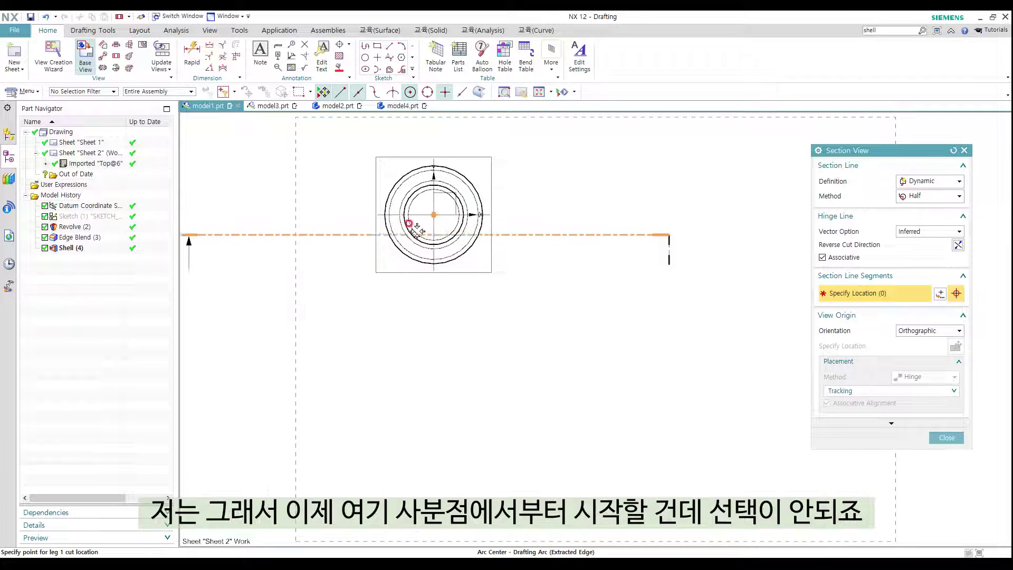
pyautogui.scroll(1, 398, 222)
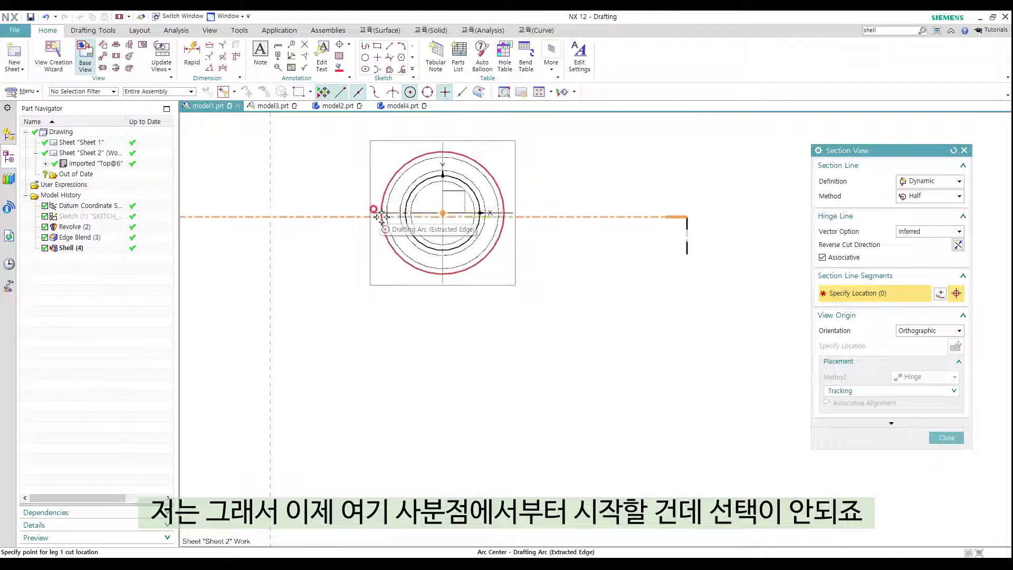
pyautogui.click(429, 94)
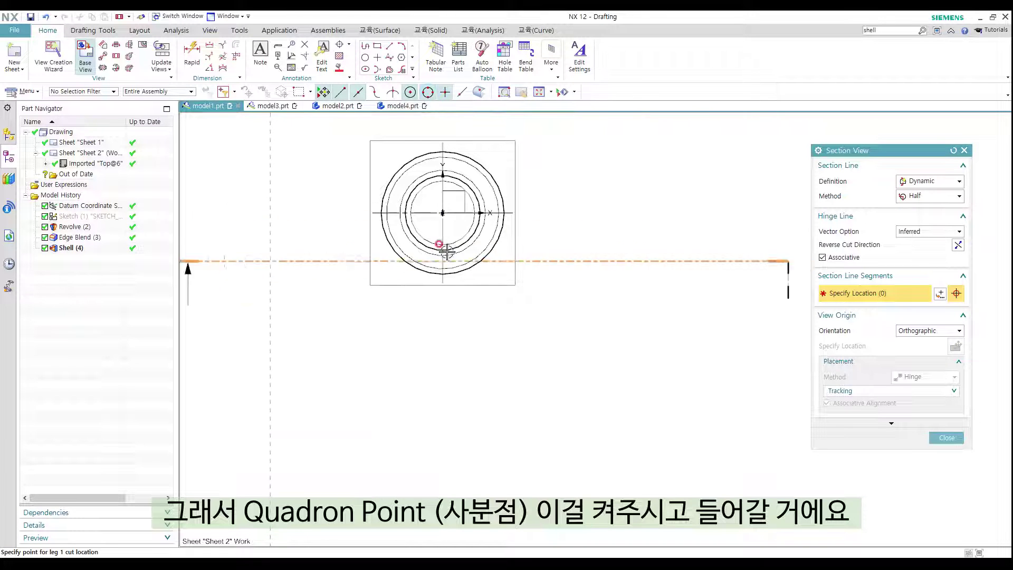
pyautogui.click(381, 213)
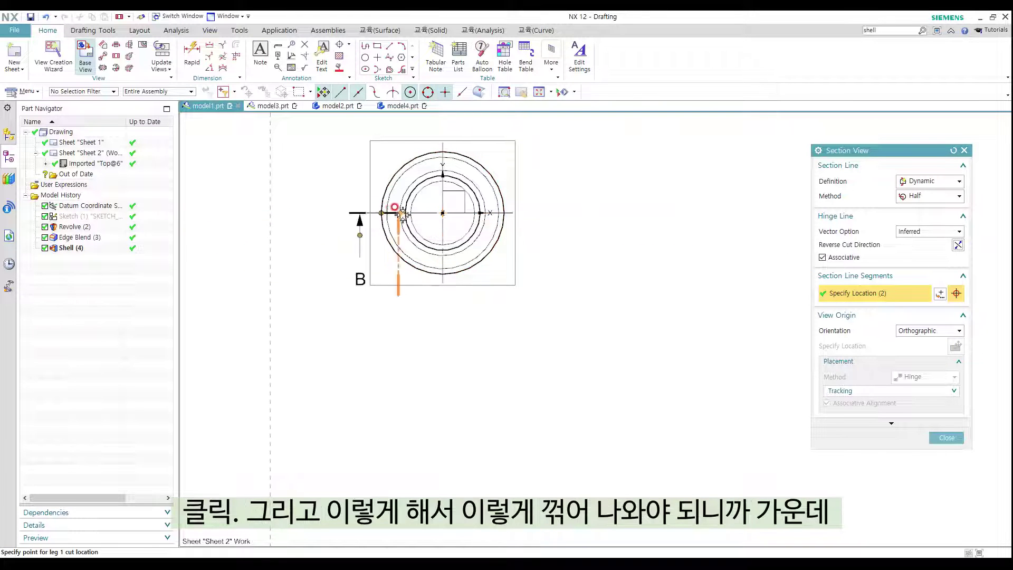
pyautogui.click(443, 213)
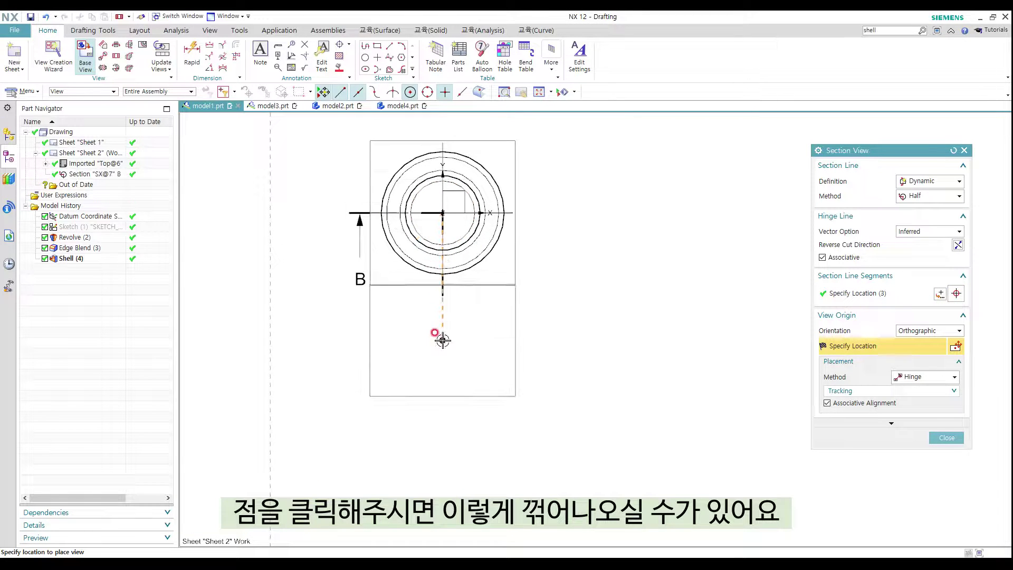
pyautogui.click(442, 381)
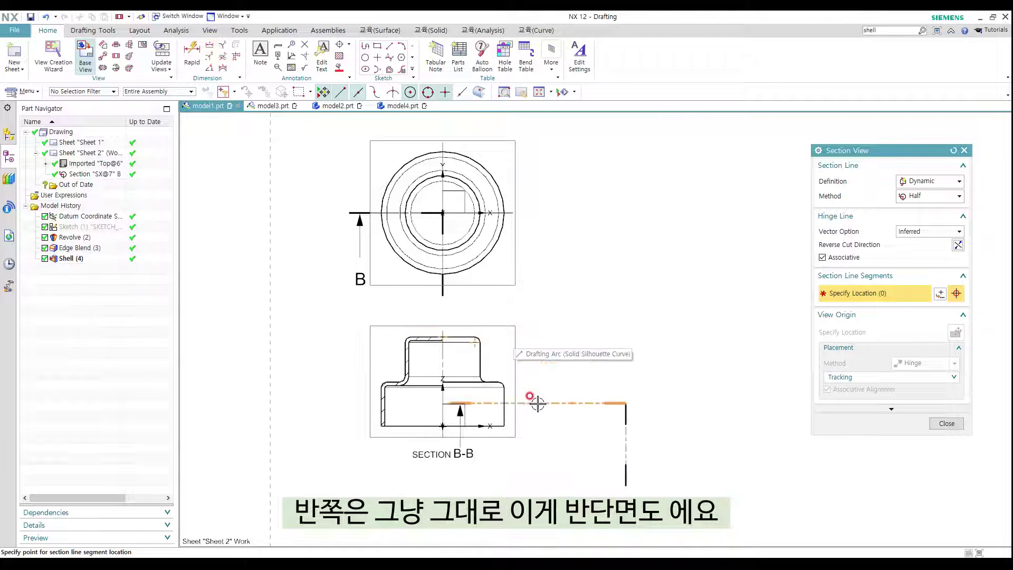
pyautogui.scroll(1, 545, 452)
pyautogui.scroll(-3, 464, 389)
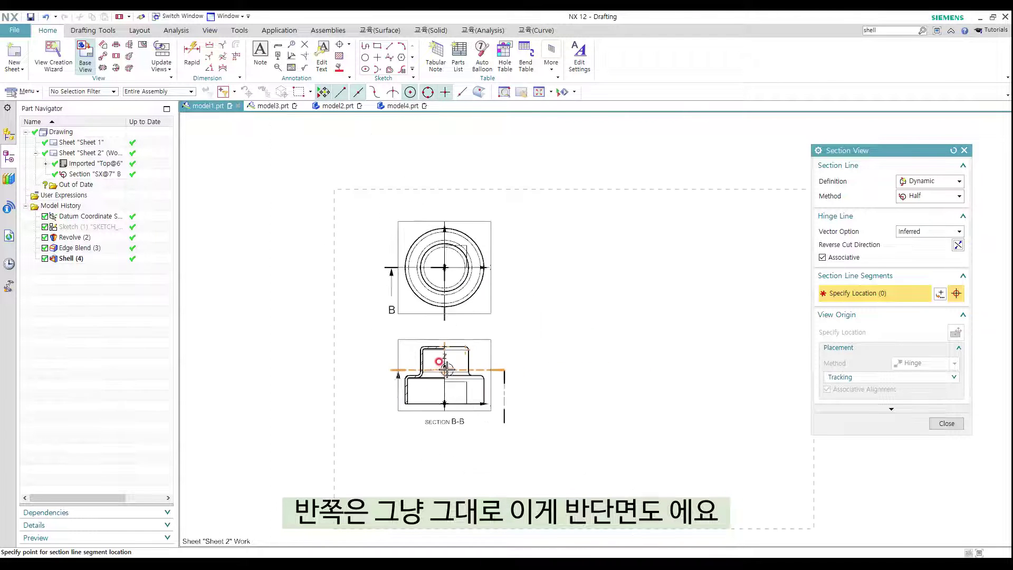
pyautogui.keyDown('shift'); pyautogui.moveTo(519, 342); pyautogui.dragTo(529, 352, button='middle'); pyautogui.keyUp('shift')
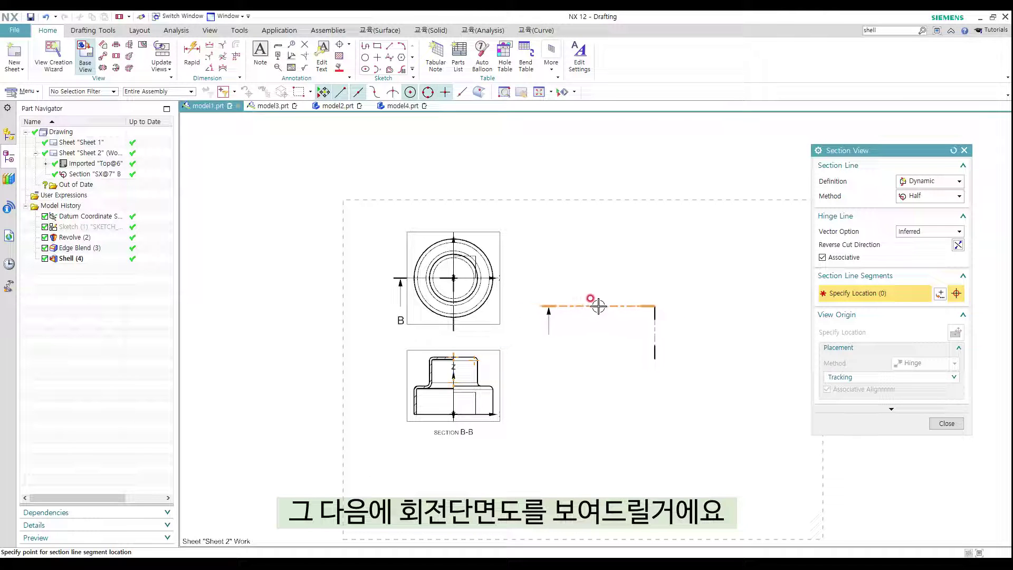
pyautogui.press('Escape')
# - Delete the half section view placed below the top view
pyautogui.scroll(2, 543, 301)
pyautogui.scroll(-2, 520, 296)
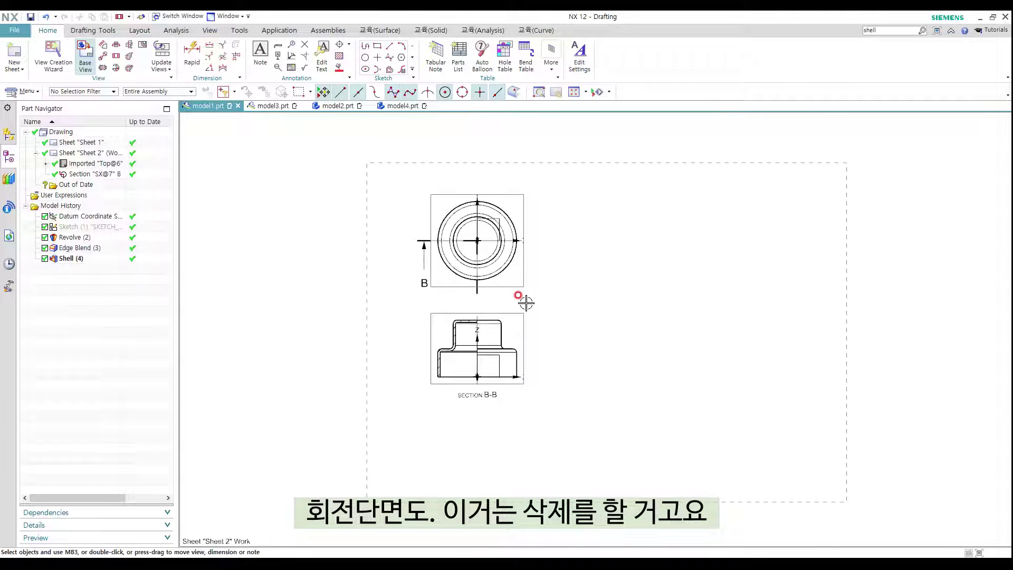
pyautogui.click(511, 310)
pyautogui.press('Delete')
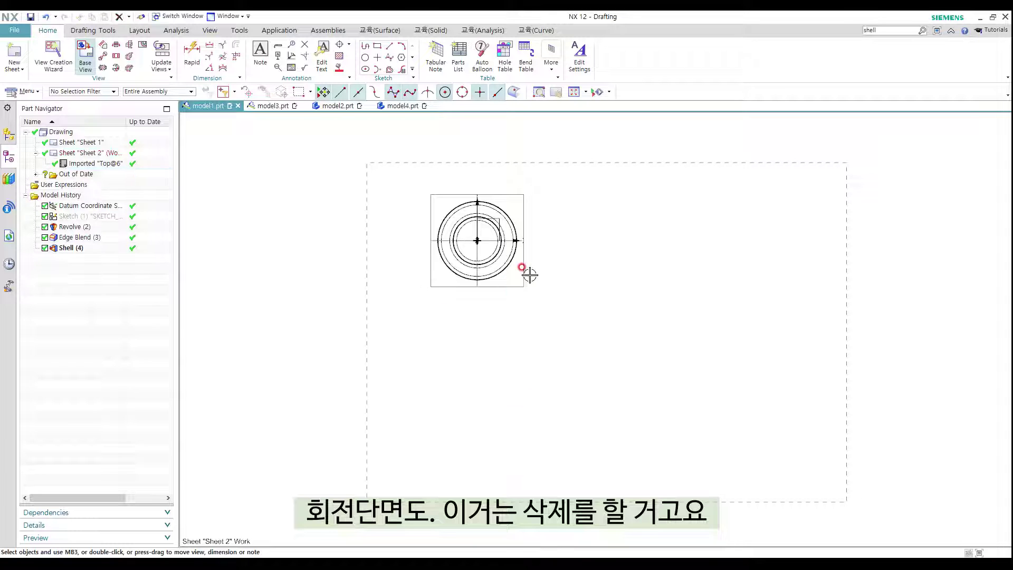
# - Create a Revolved section view below the top view, rotating about the circle centre with legs to the left quadrant and diagonally to the lower right
pyautogui.click(115, 54)
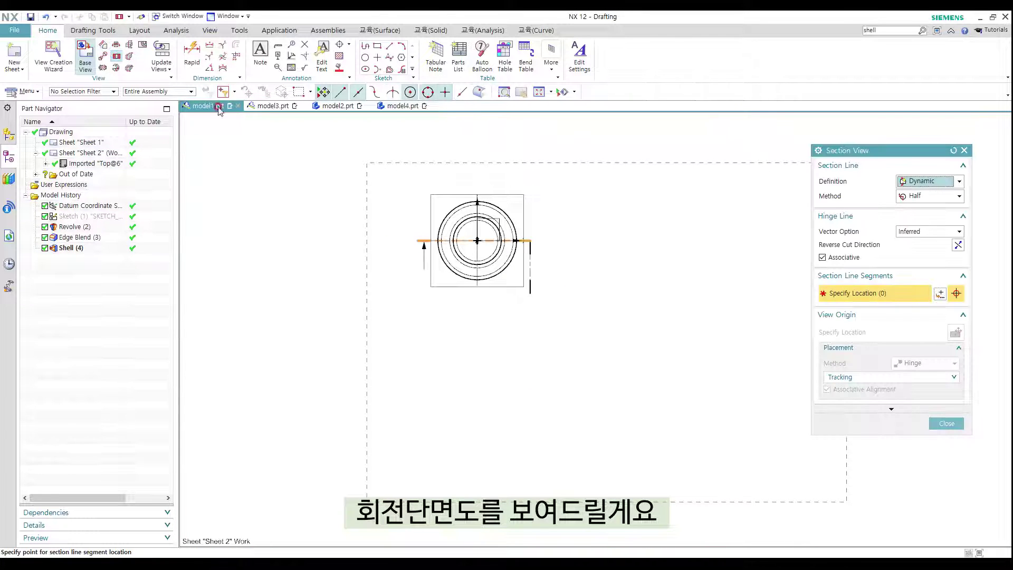
pyautogui.click(927, 197)
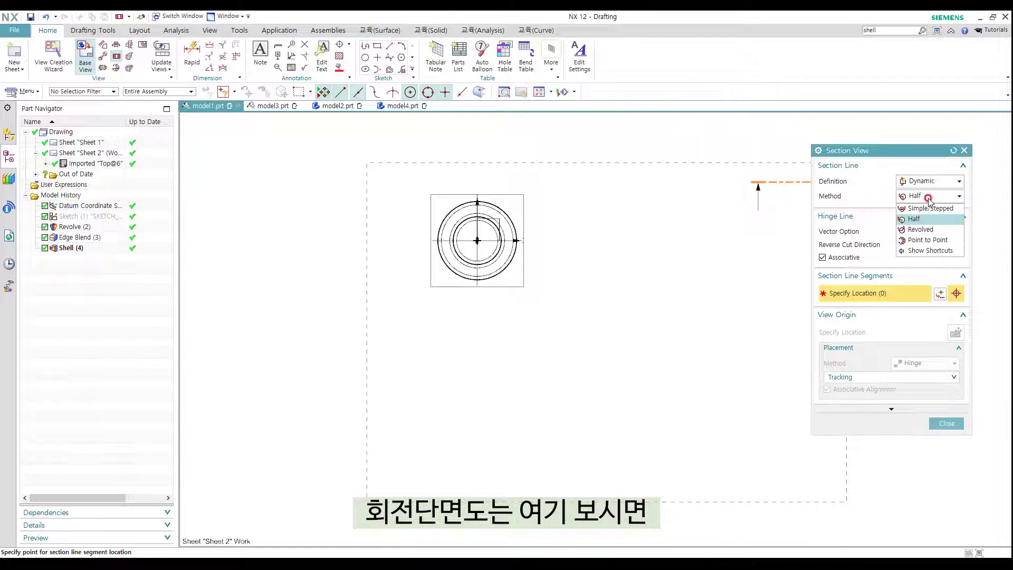
pyautogui.click(926, 230)
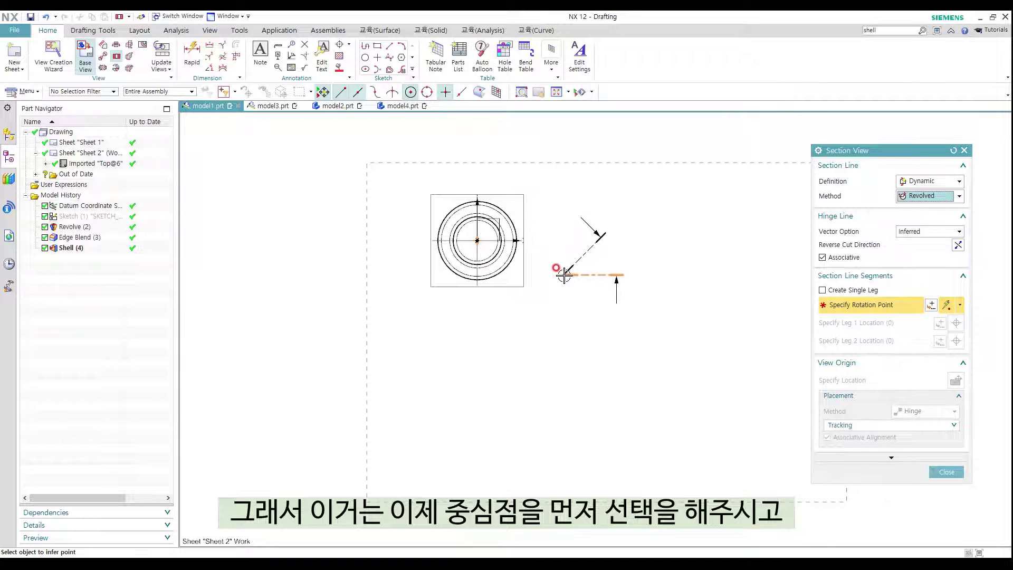
pyautogui.click(478, 240)
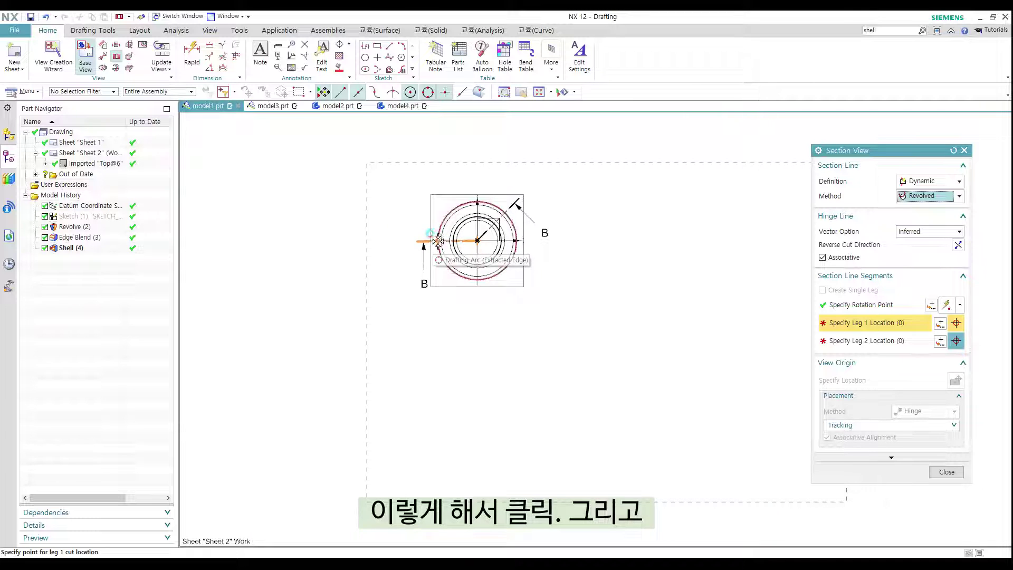
pyautogui.click(437, 241)
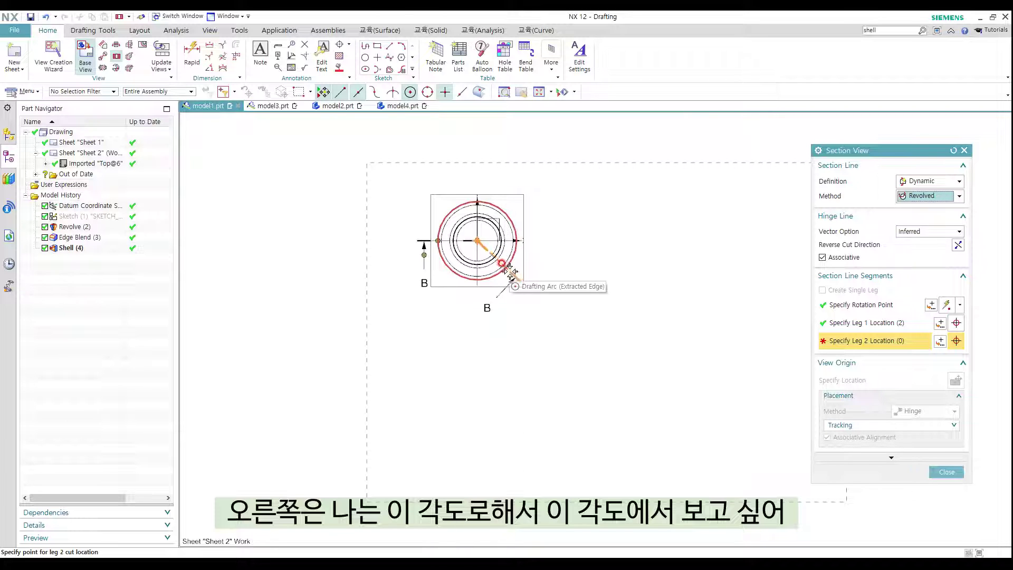
pyautogui.click(546, 304)
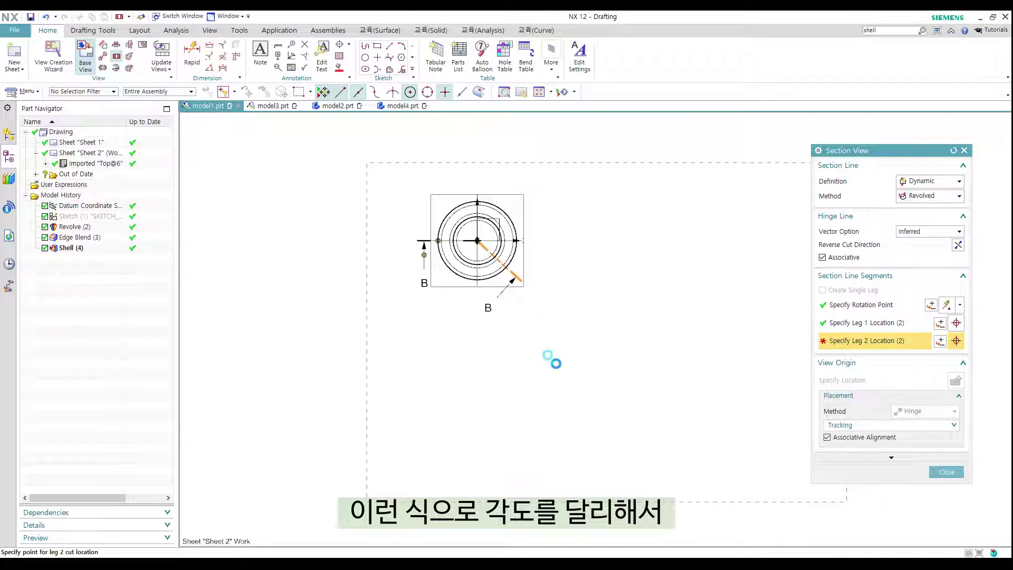
pyautogui.click(475, 410)
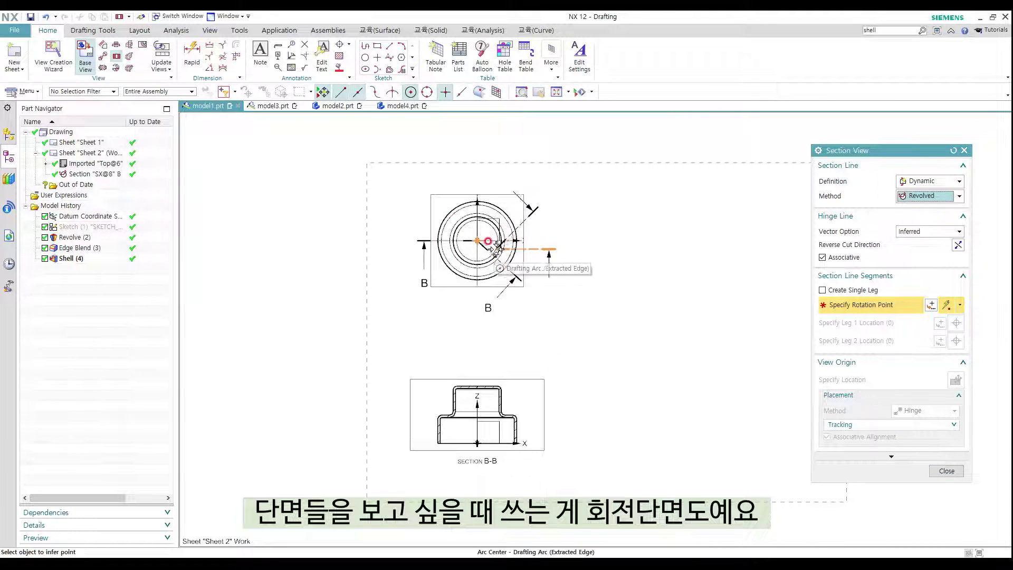
pyautogui.middleClick(534, 290)
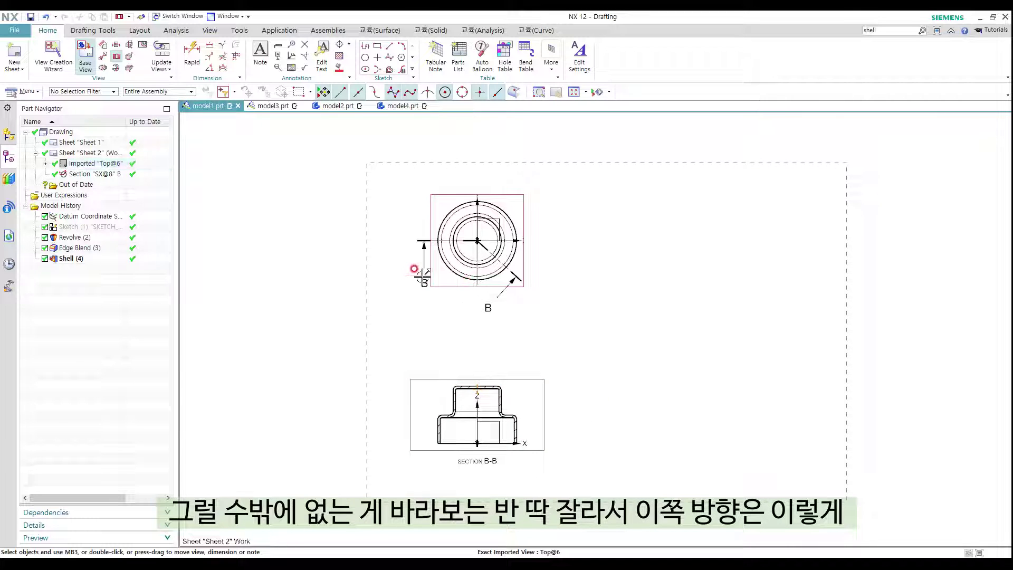
# - Switch to model3.prt and delete the existing top view of the plate together with its section view
pyautogui.click(474, 193)
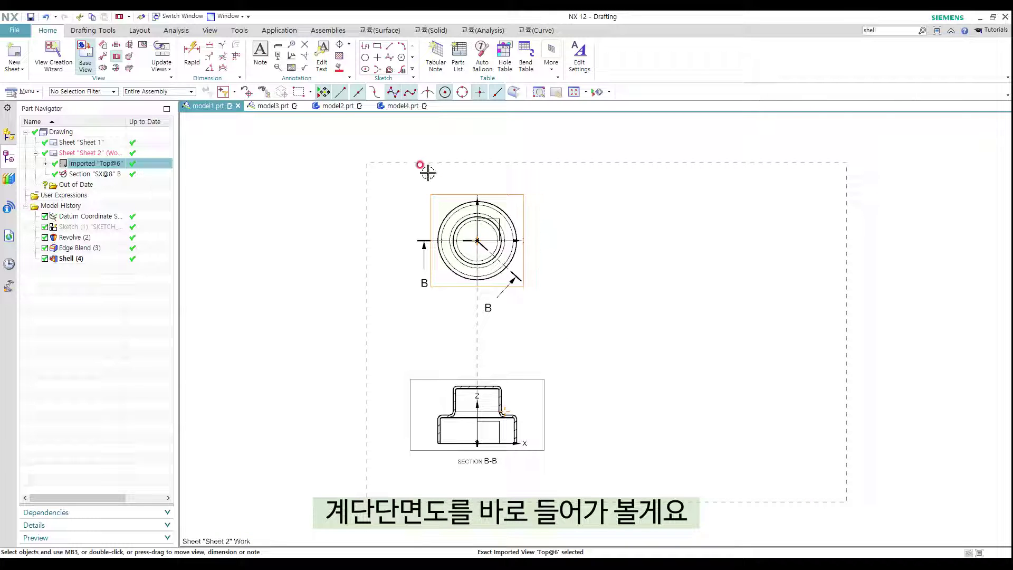
pyautogui.click(275, 106)
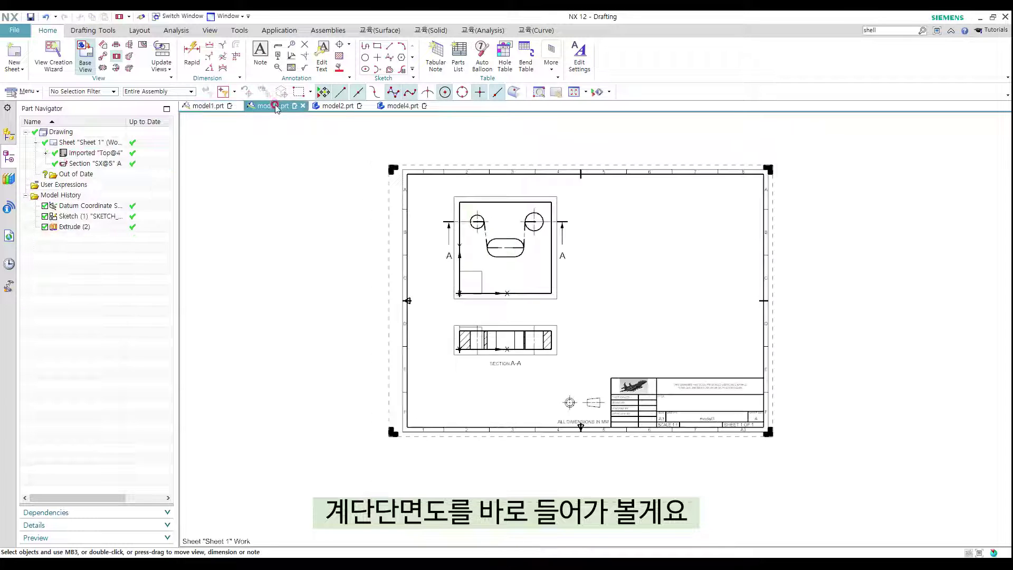
pyautogui.click(530, 198)
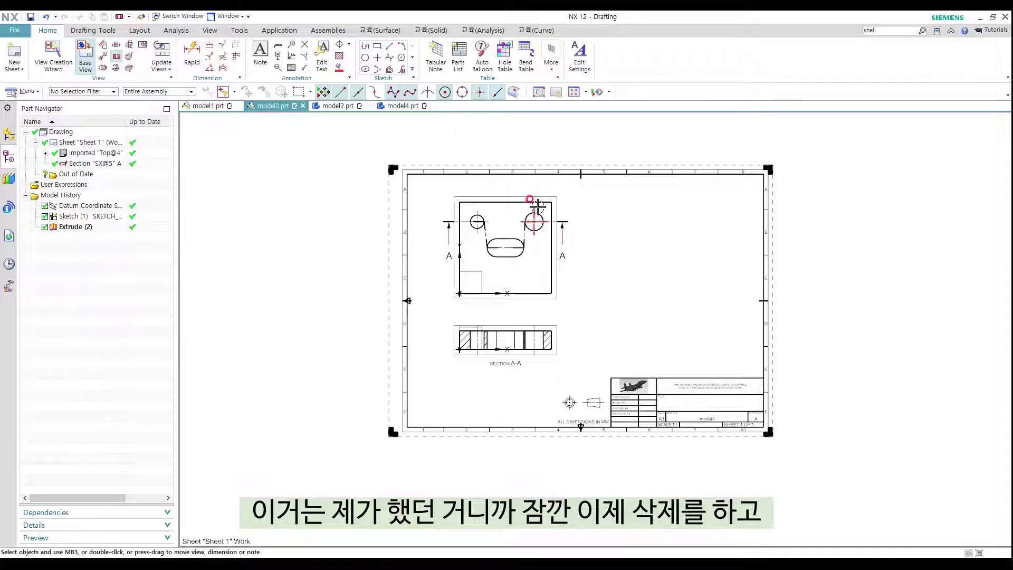
pyautogui.click(527, 193)
pyautogui.press('Delete')
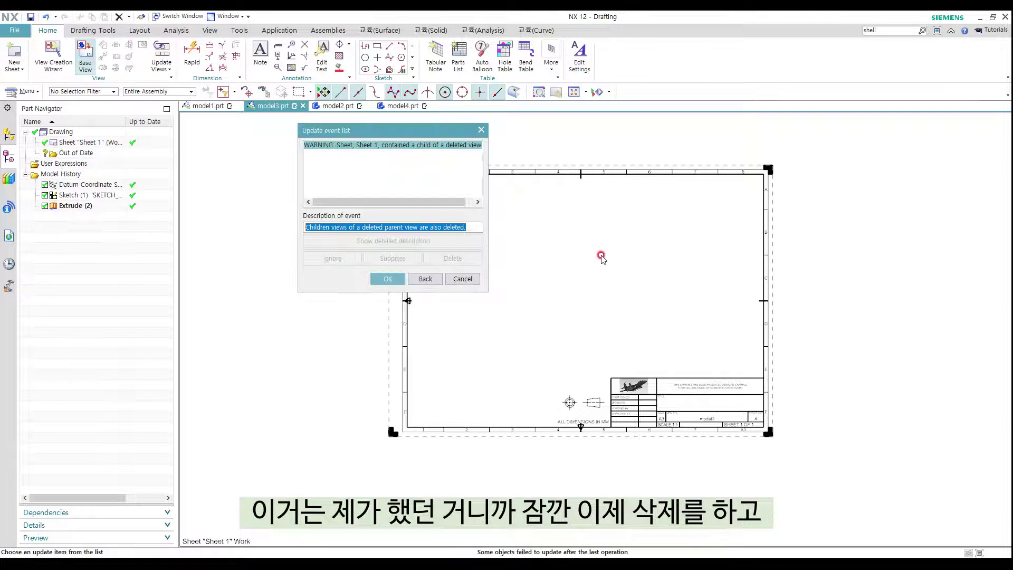
pyautogui.click(417, 273)
# - Display the plate in Modeling and examine its two holes and slot, ending with a straight-on view of the face
pyautogui.hotkey('ctrl', 'm')
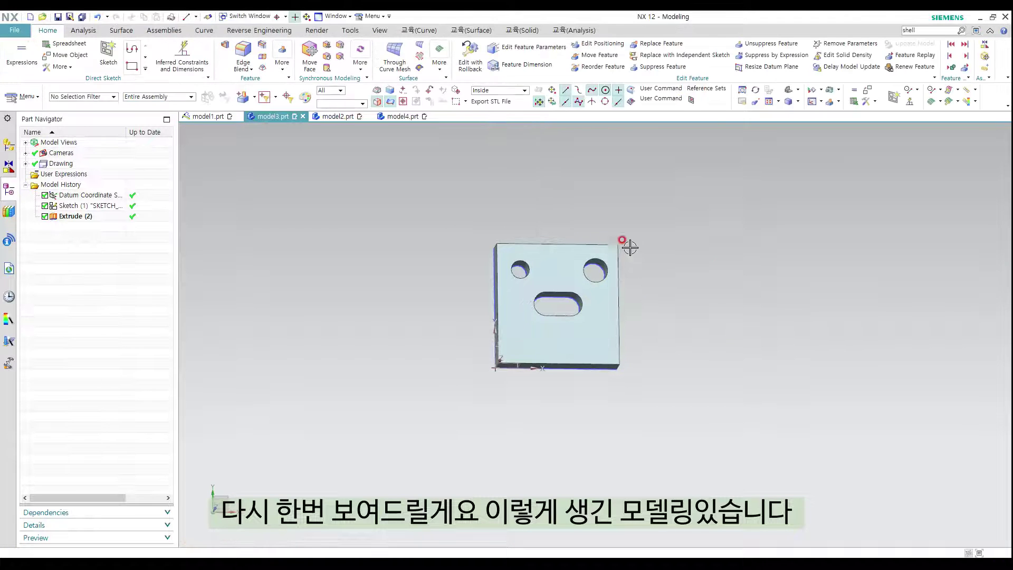
pyautogui.moveTo(630, 247); pyautogui.dragTo(638, 291, button='middle')
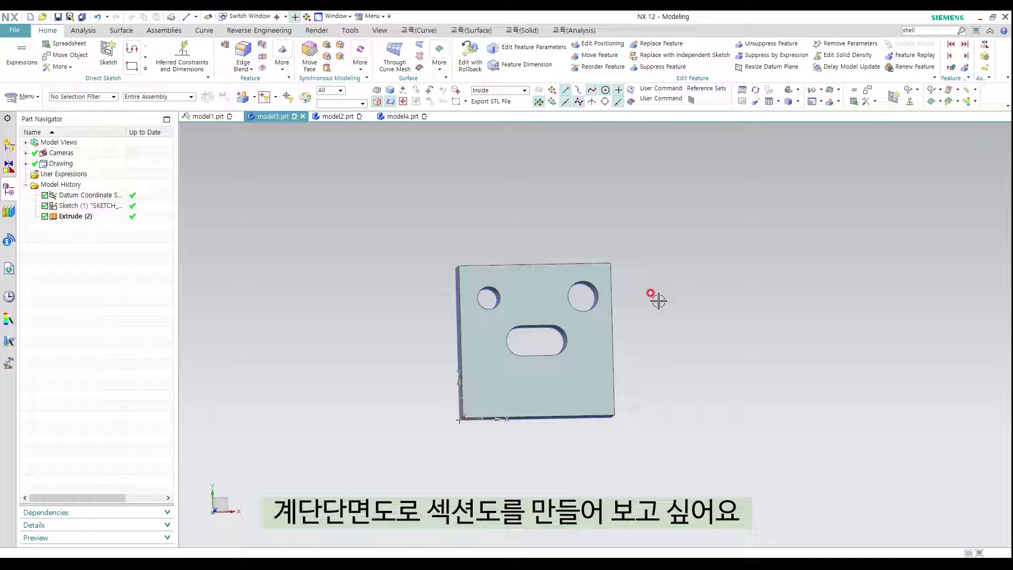
pyautogui.scroll(-2, 654, 298)
pyautogui.press('F8')
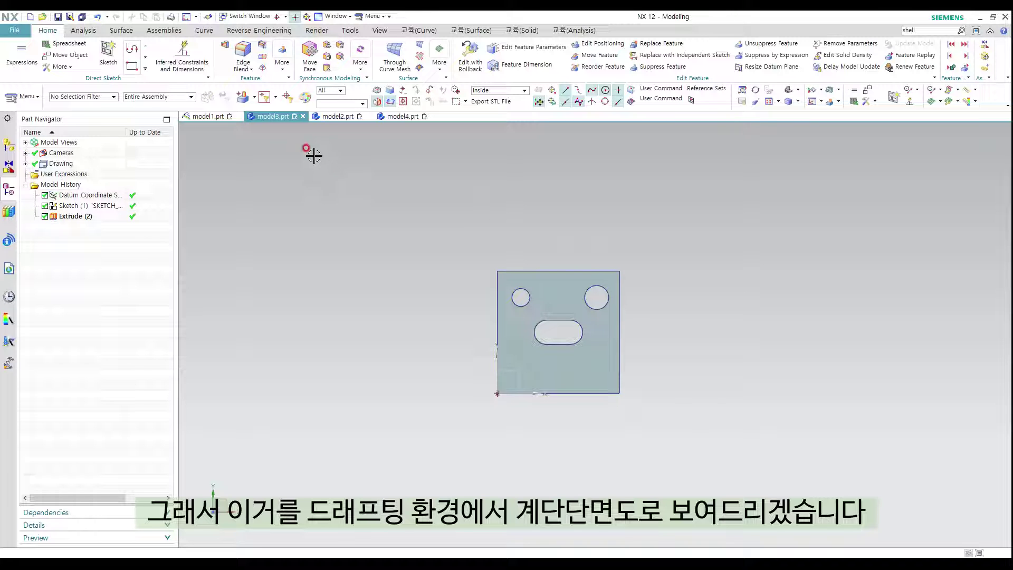
# - Return to Drafting and place a Top base view of the plate at 1:1 scale in the upper left area of Sheet 1
pyautogui.click(15, 30)
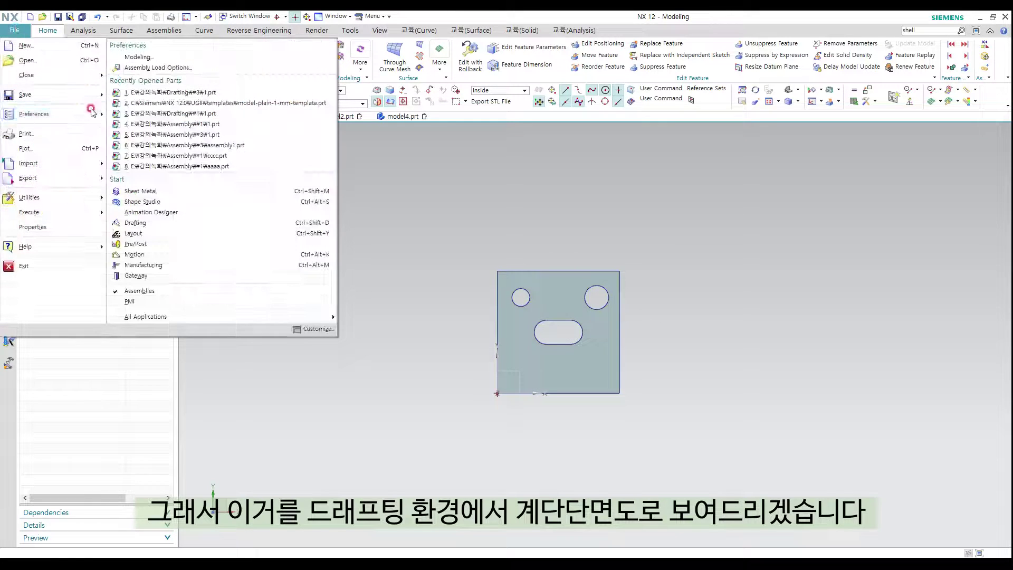
pyautogui.click(151, 222)
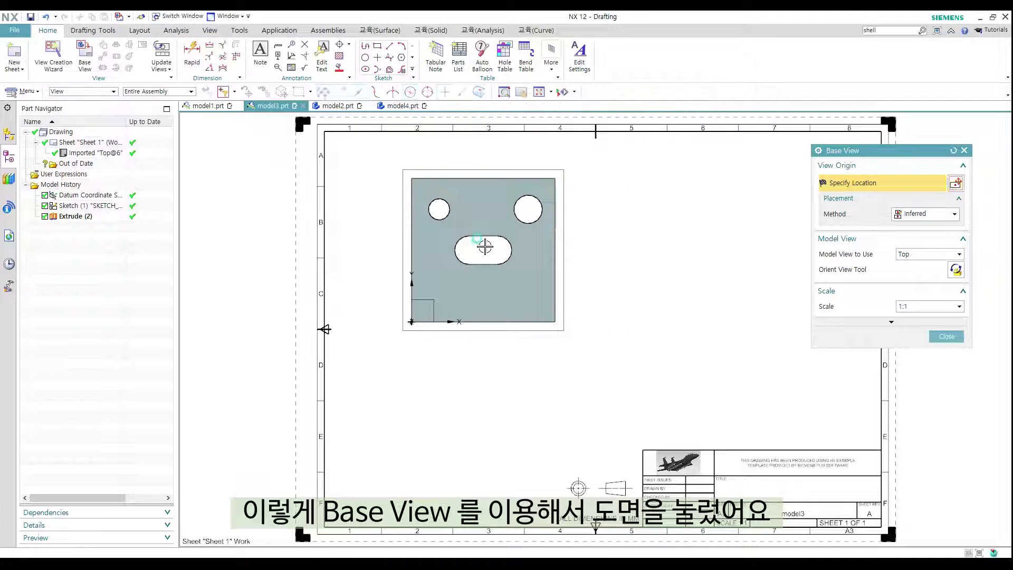
pyautogui.click(484, 251)
pyautogui.press('Escape')
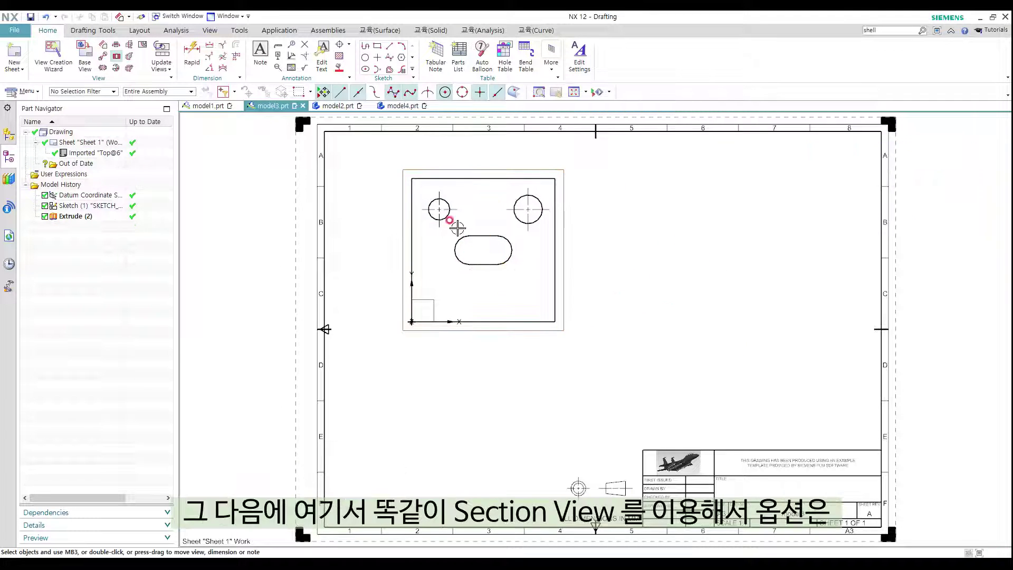
# - Start a section view with reset settings, using the Point to Point method and a Defined hinge vector along the horizontal axis
pyautogui.click(117, 56)
pyautogui.click(916, 196)
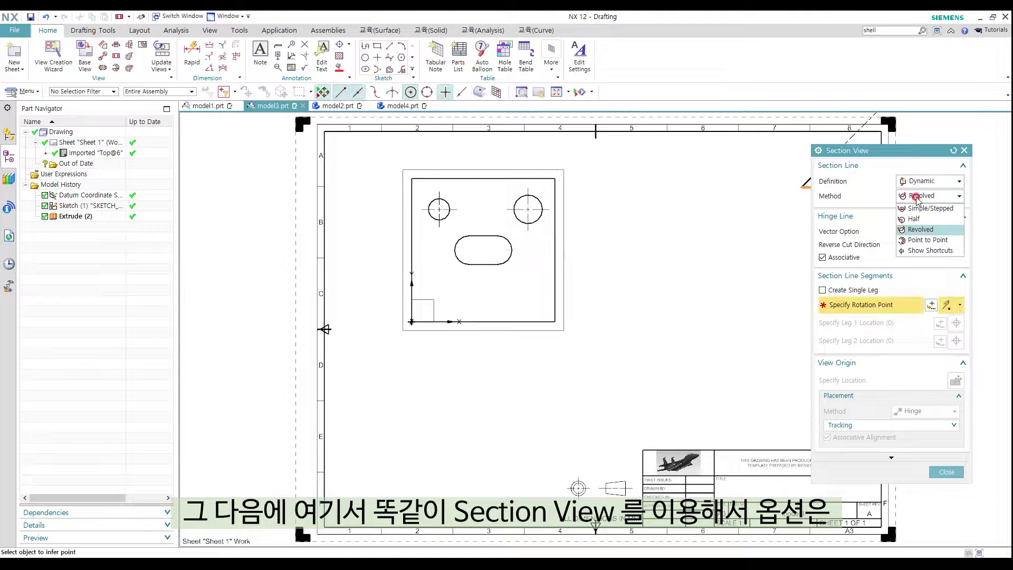
pyautogui.click(928, 240)
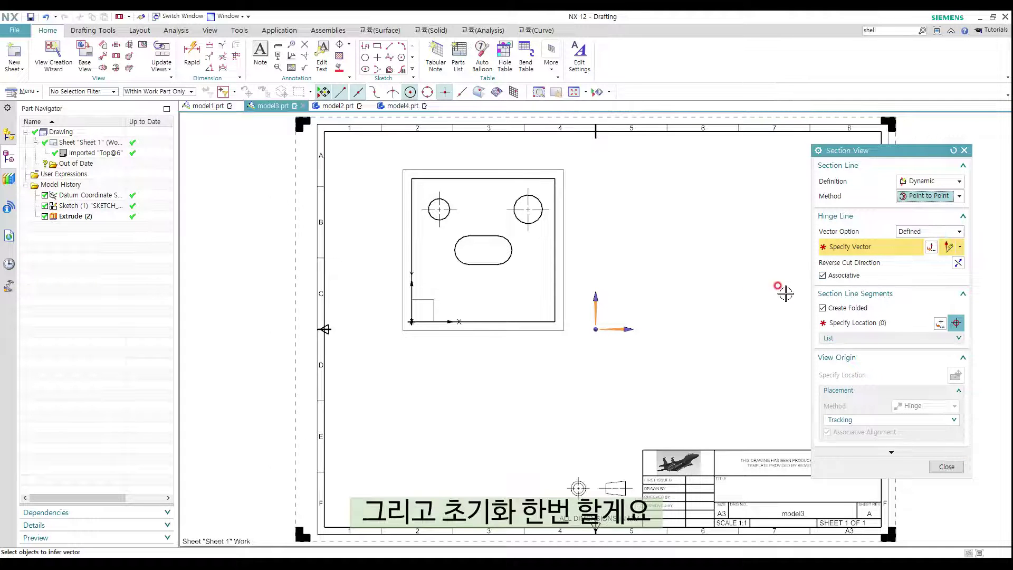
pyautogui.click(953, 151)
pyautogui.click(928, 196)
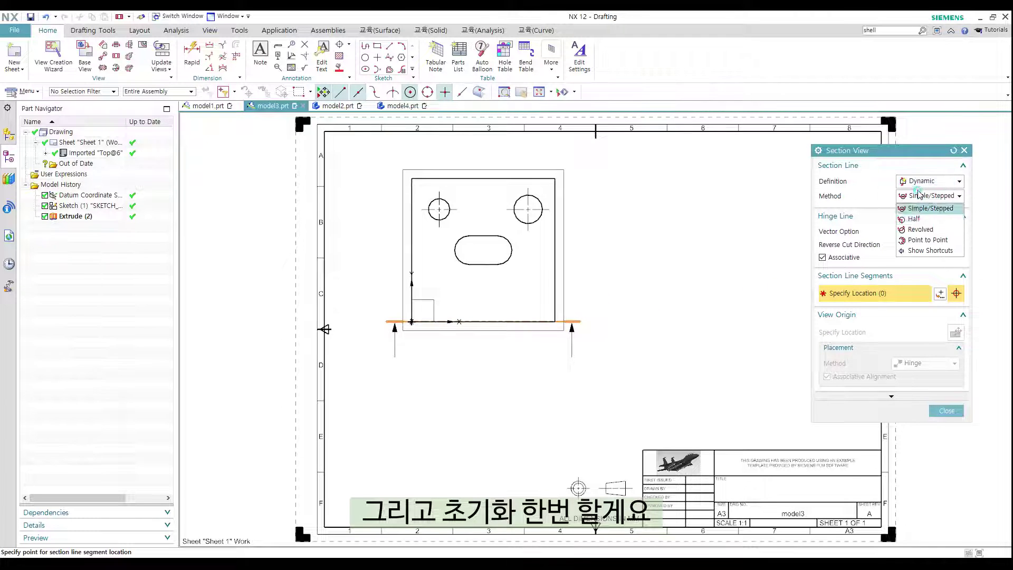
pyautogui.click(928, 240)
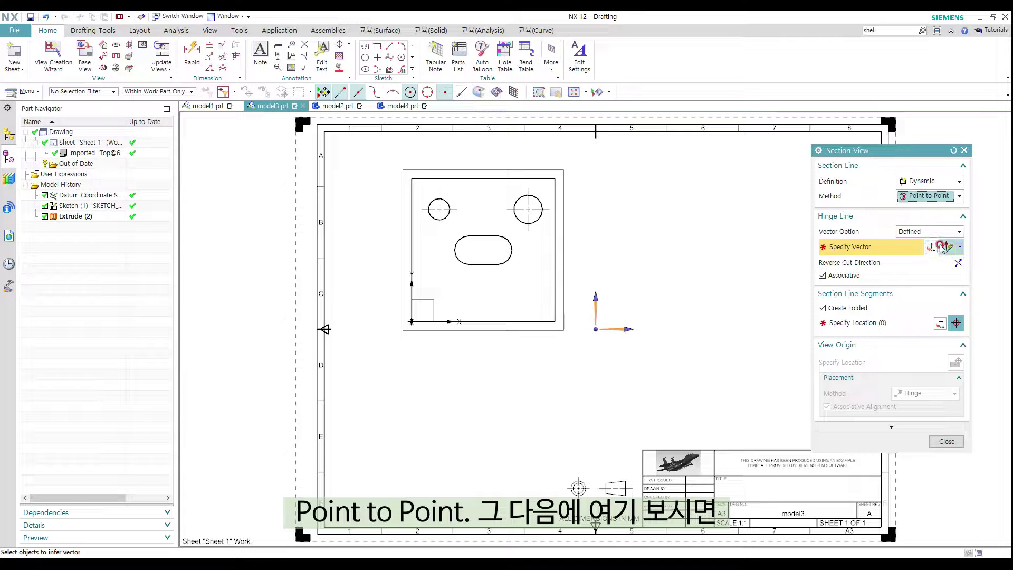
pyautogui.click(929, 232)
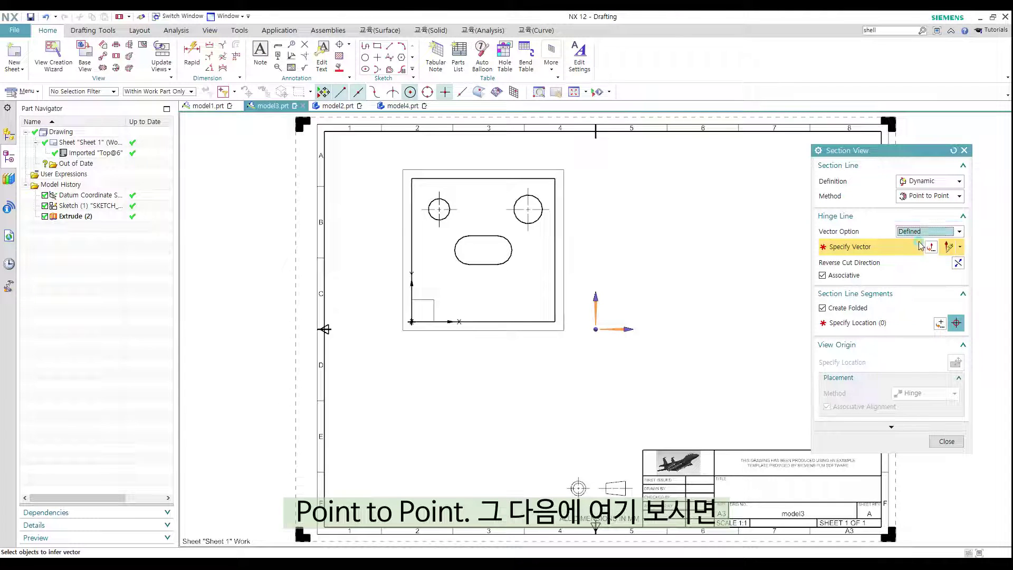
pyautogui.click(928, 241)
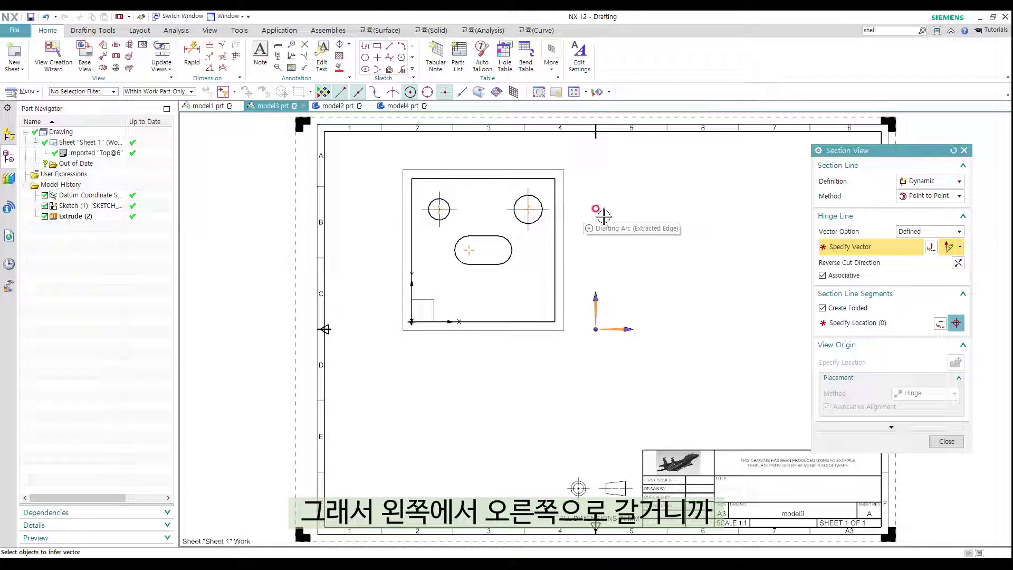
pyautogui.click(623, 328)
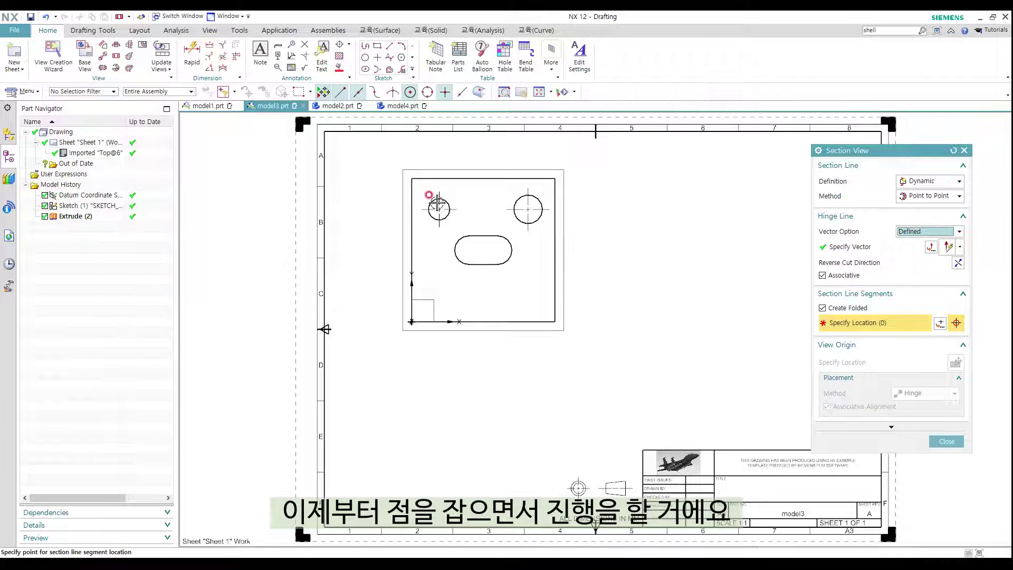
# - Enable quadrant-point snapping and route the section line through the left and right quadrants of the small hole, the slot and the large hole
pyautogui.scroll(4, 426, 220)
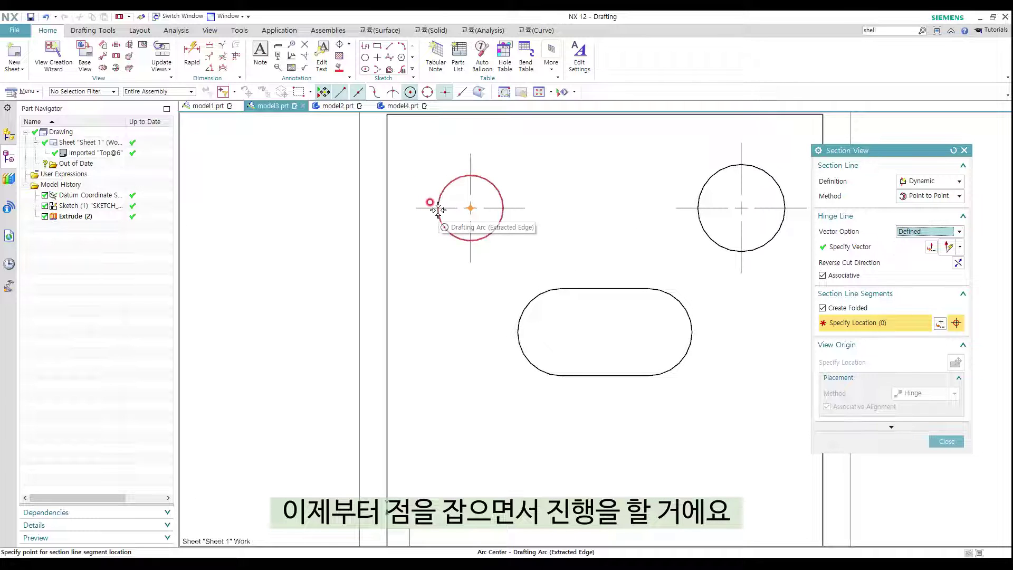
pyautogui.click(430, 94)
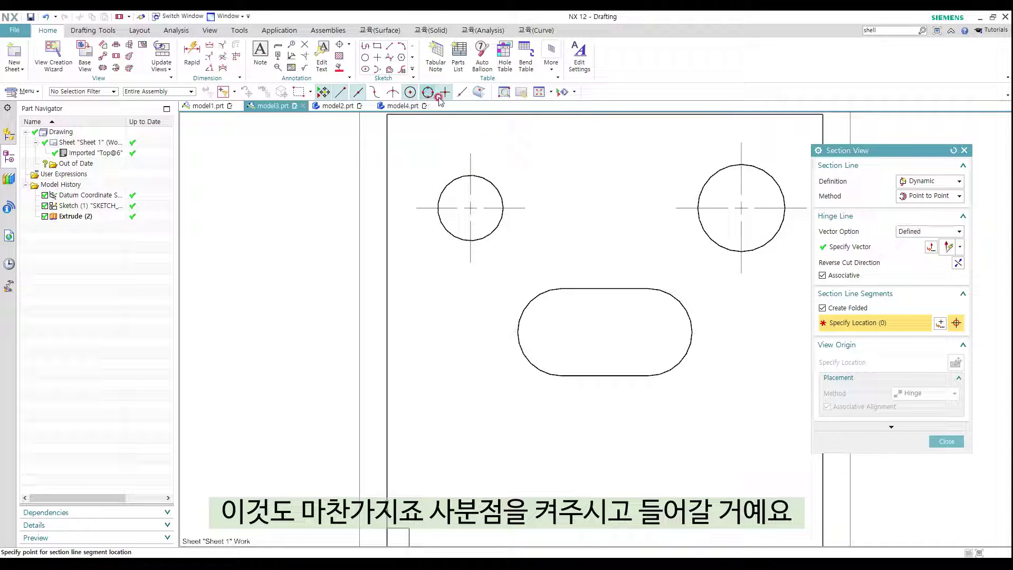
pyautogui.click(438, 208)
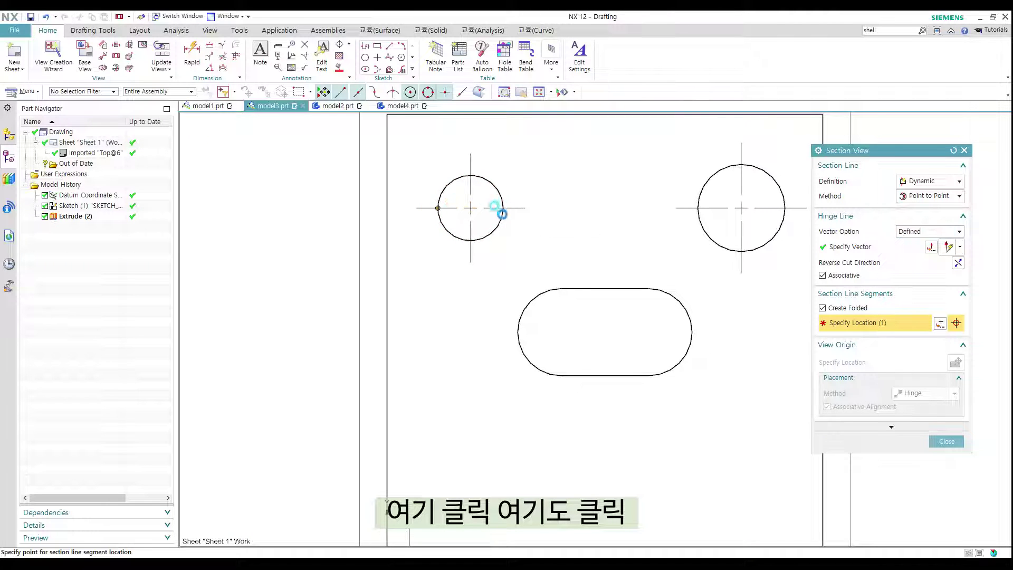
pyautogui.click(503, 208)
pyautogui.click(517, 332)
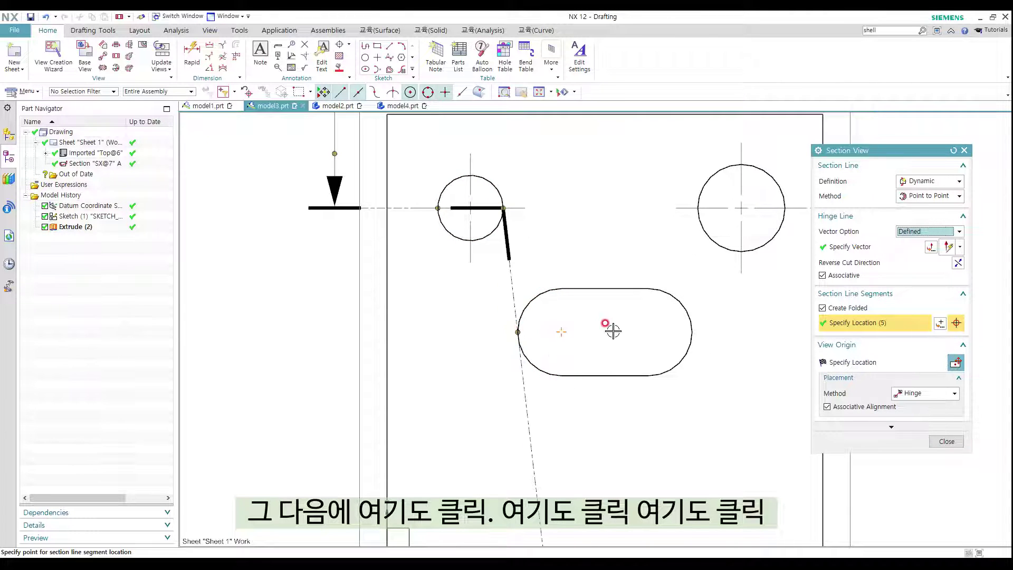
pyautogui.click(692, 332)
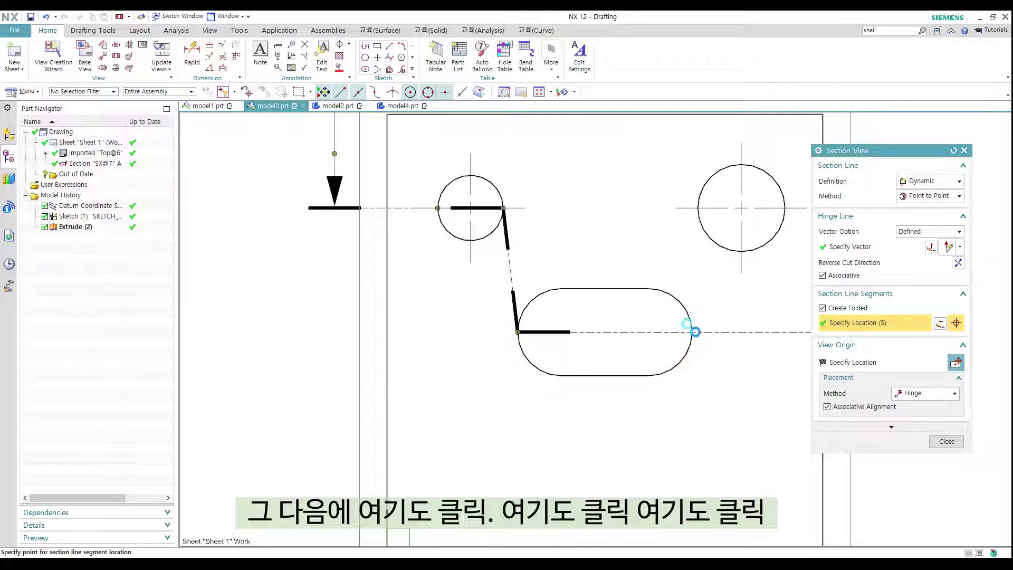
pyautogui.click(698, 208)
pyautogui.scroll(4, 549, 258)
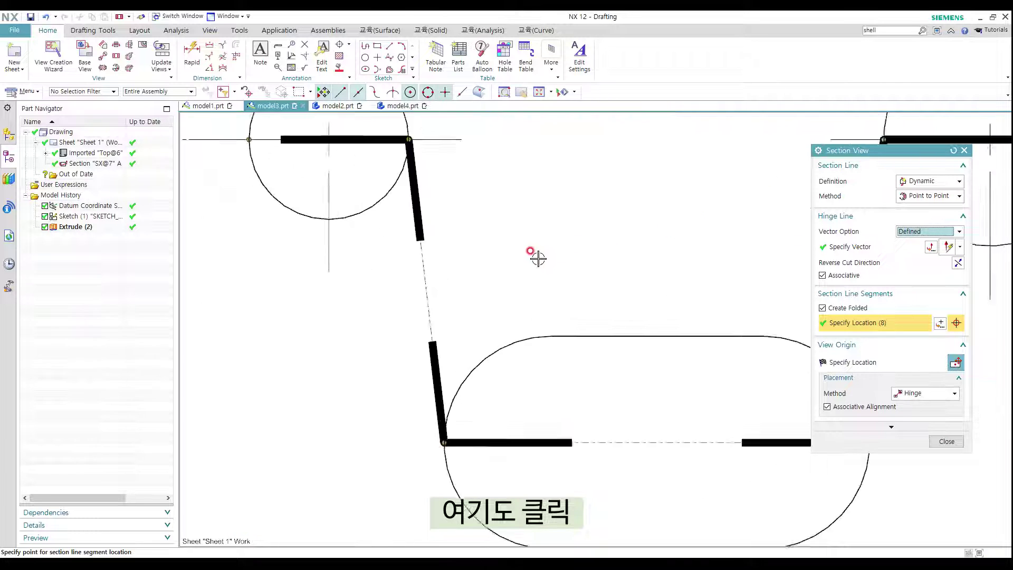
pyautogui.scroll(-5, 449, 332)
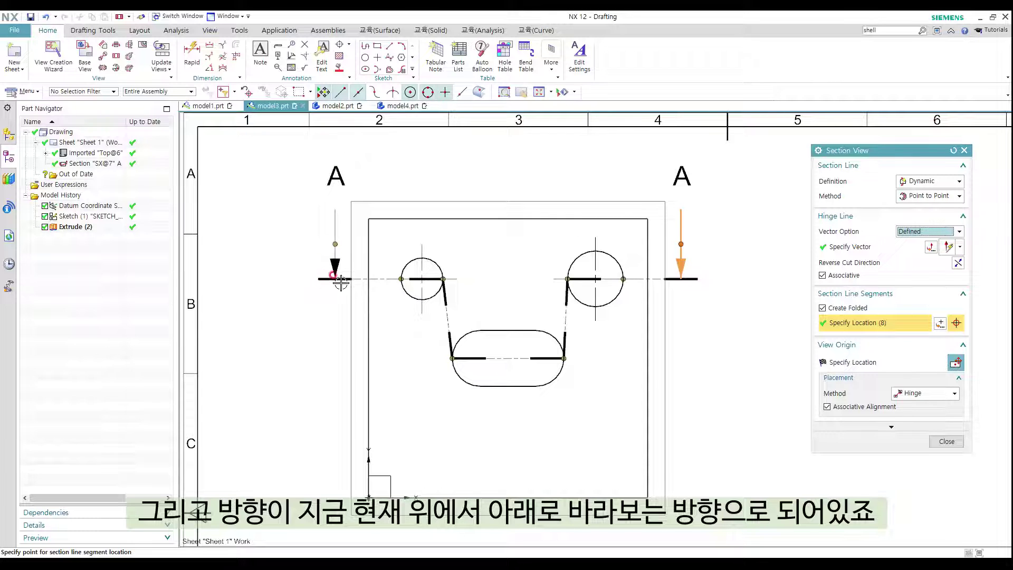
# - Reverse the cut direction and place the stepped section view directly below the top view
pyautogui.click(959, 263)
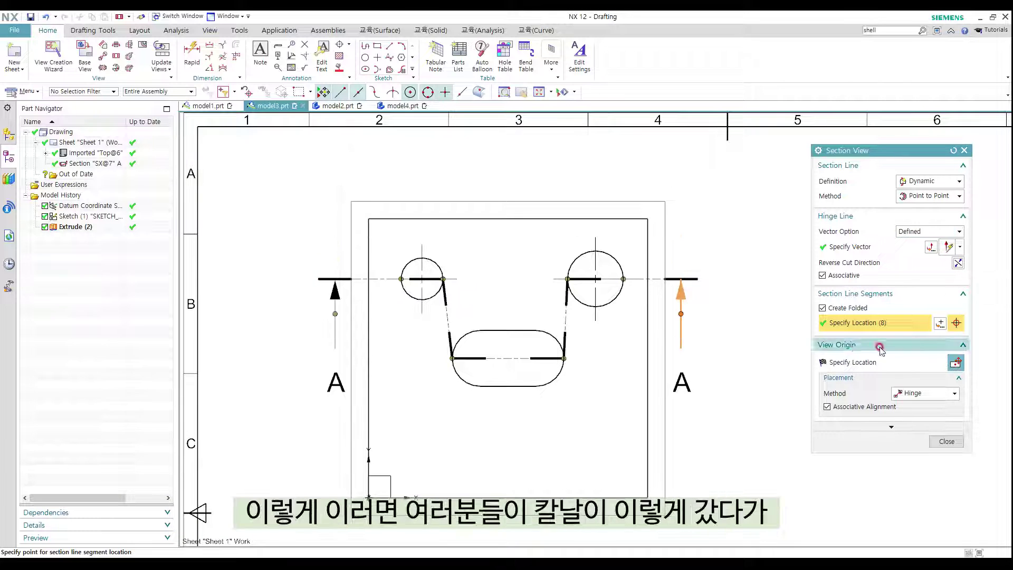
pyautogui.scroll(-4, 663, 249)
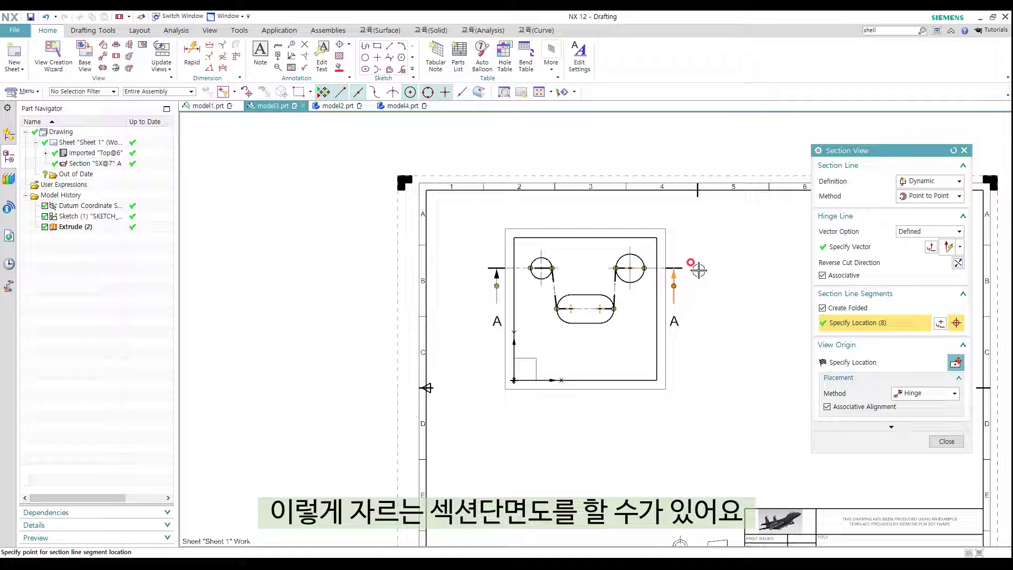
pyautogui.middleClick(648, 263)
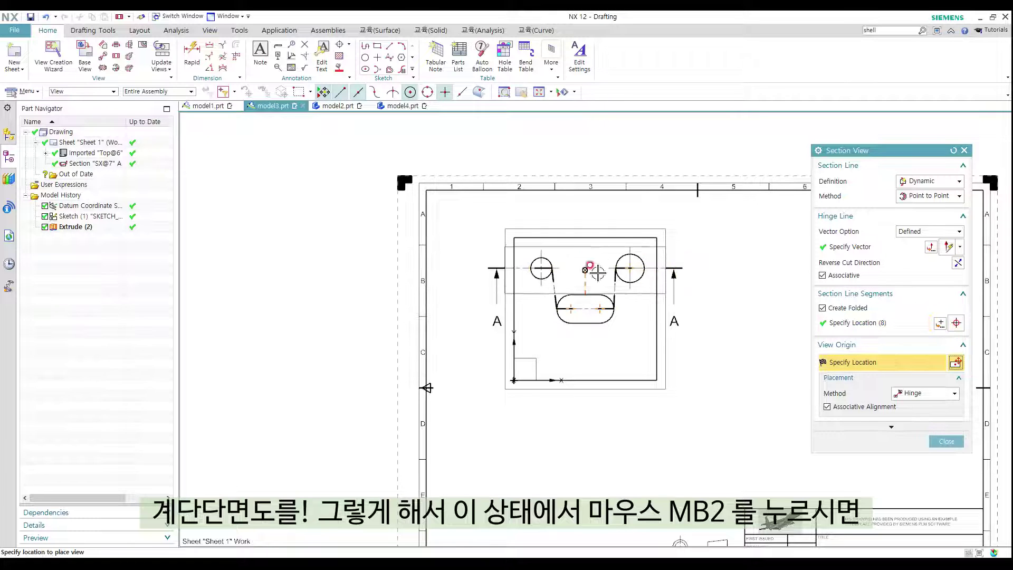
pyautogui.click(594, 443)
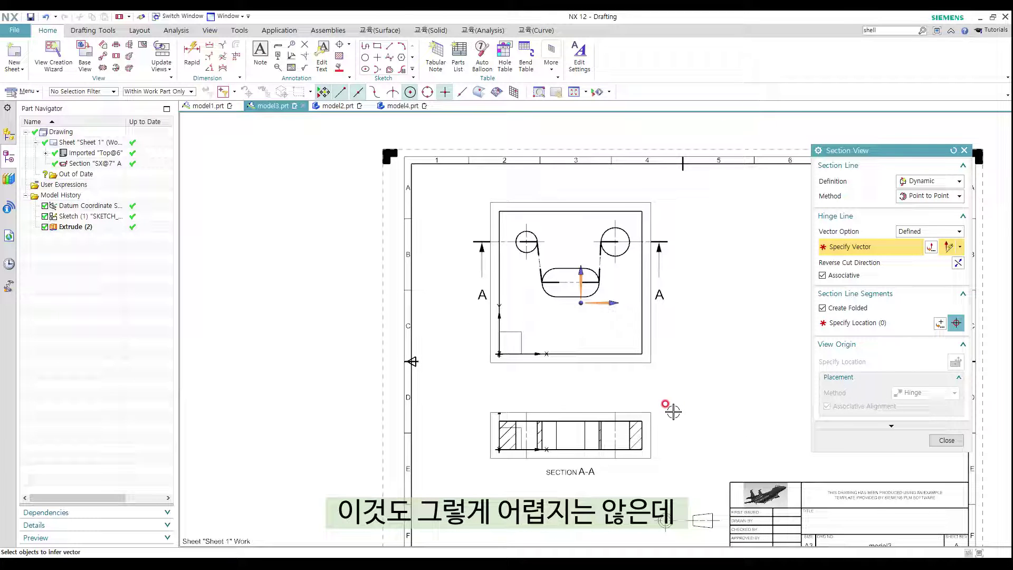
pyautogui.press('Escape')
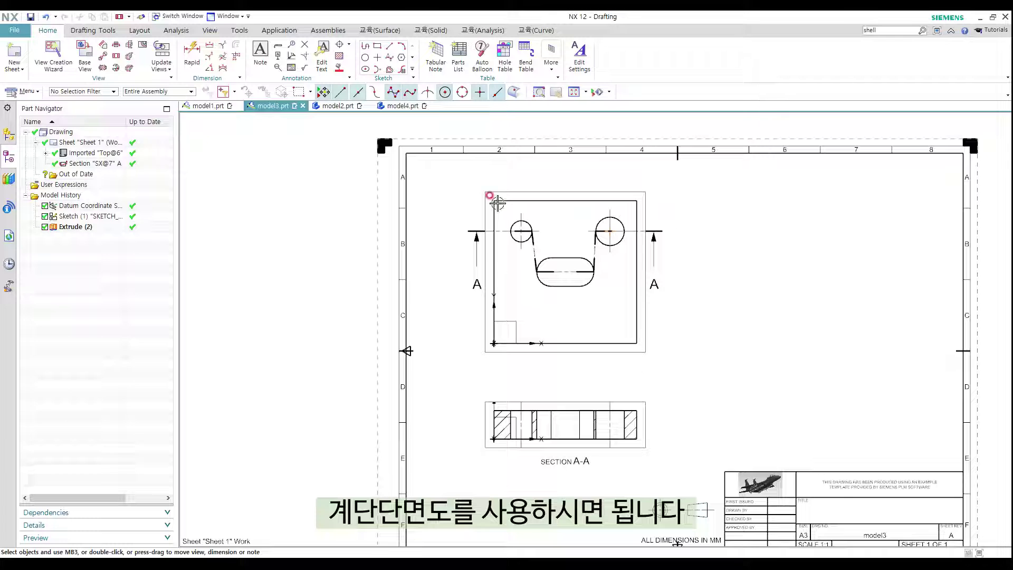
# - Switch to model2.prt, containing the long headed shaft, and open it in Drafting
pyautogui.click(338, 106)
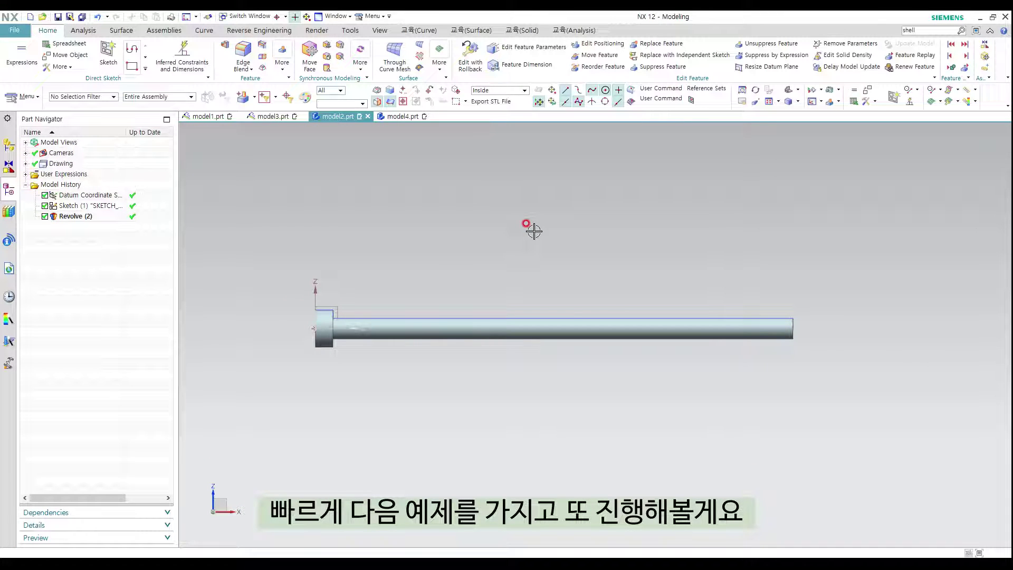
pyautogui.scroll(2, 580, 276)
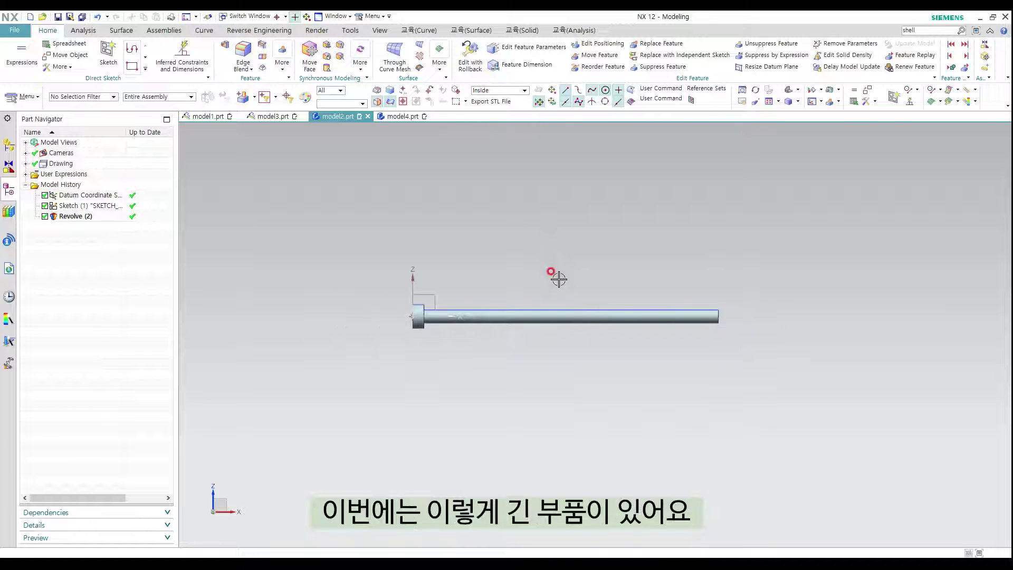
pyautogui.scroll(-2, 549, 267)
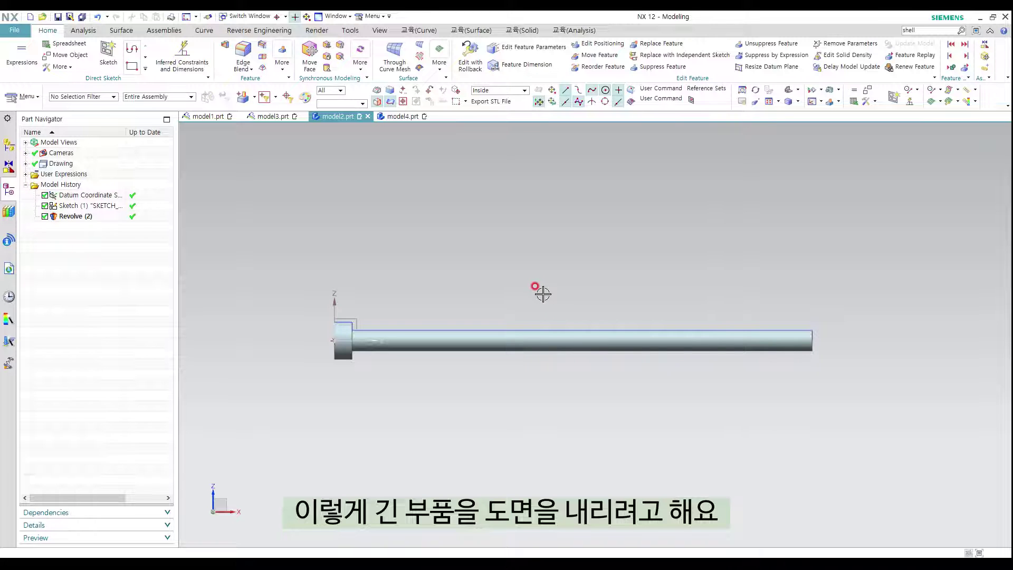
pyautogui.click(15, 30)
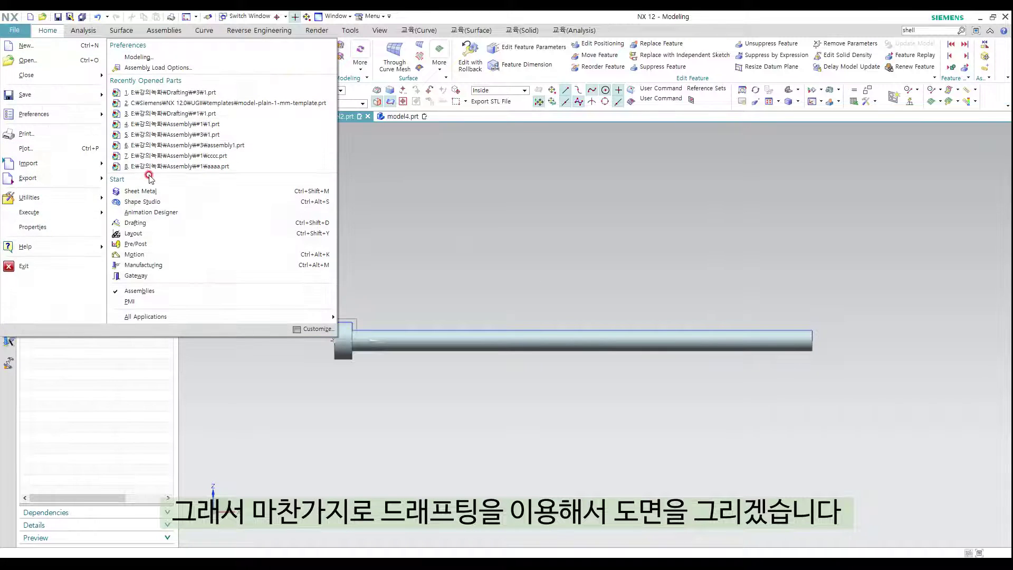
pyautogui.click(151, 223)
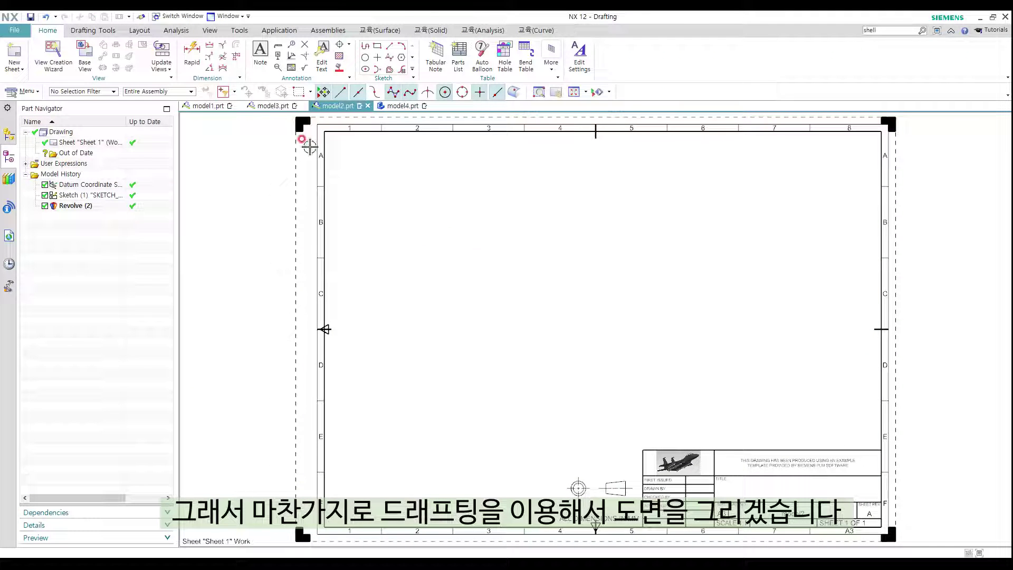
# - Place a Top base view of the headed shaft at 1:1 scale in the upper-left area of the sheet
pyautogui.click(85, 57)
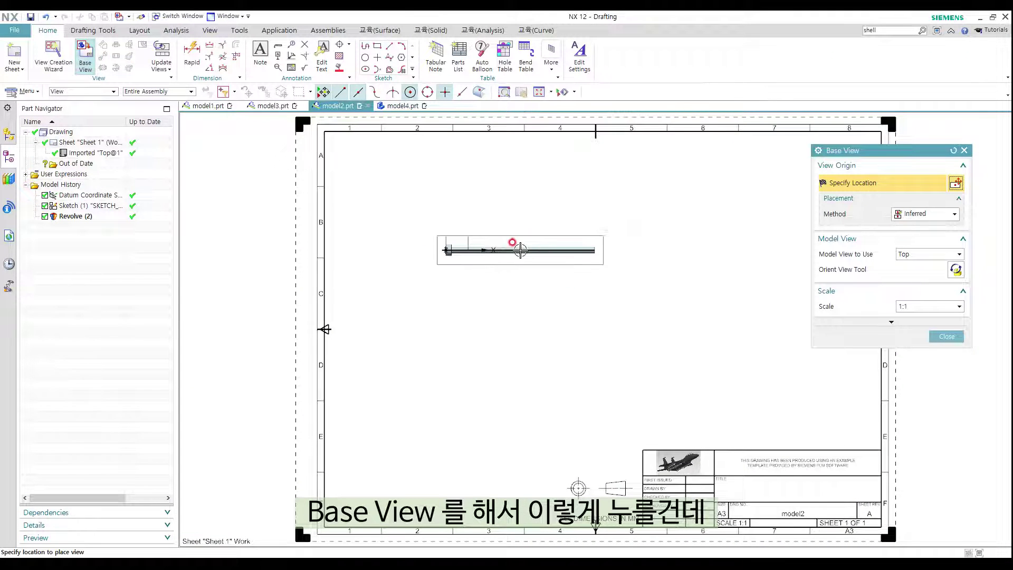
pyautogui.click(509, 233)
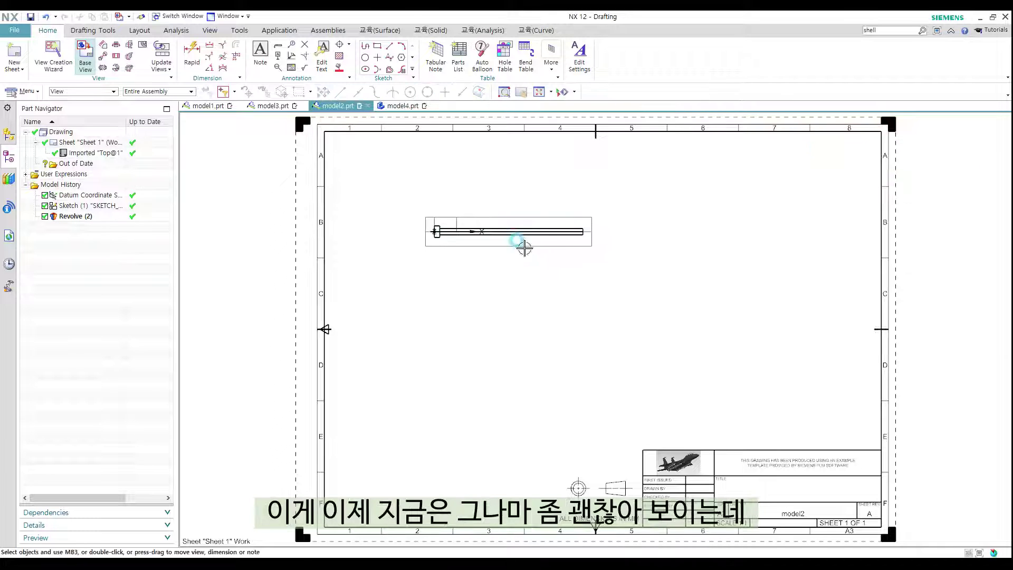
pyautogui.scroll(3, 560, 228)
pyautogui.press('Escape')
pyautogui.scroll(-3, 584, 228)
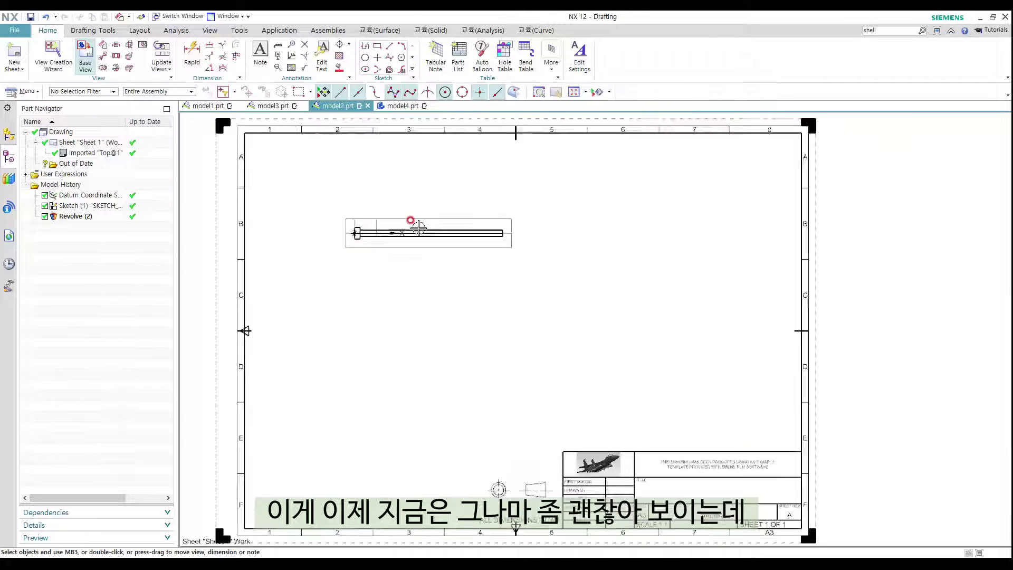
pyautogui.scroll(3, 597, 228)
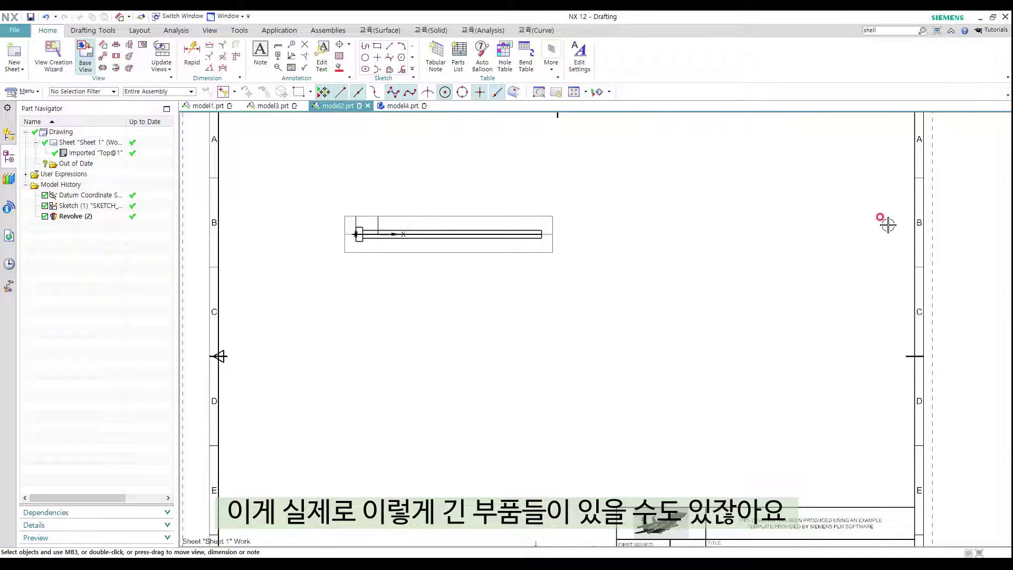
pyautogui.scroll(2, 401, 233)
pyautogui.scroll(-4, 409, 243)
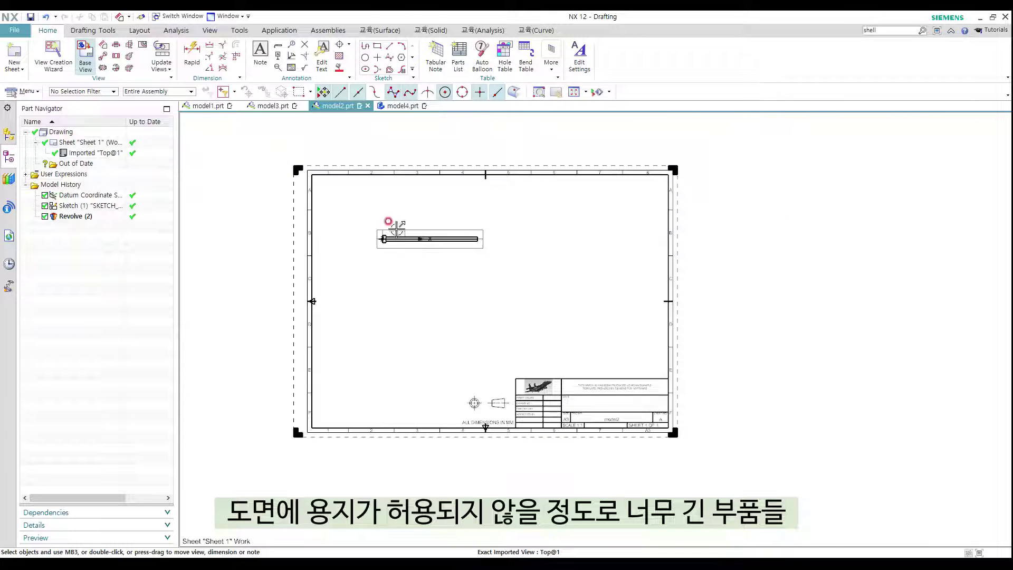
pyautogui.scroll(4, 450, 227)
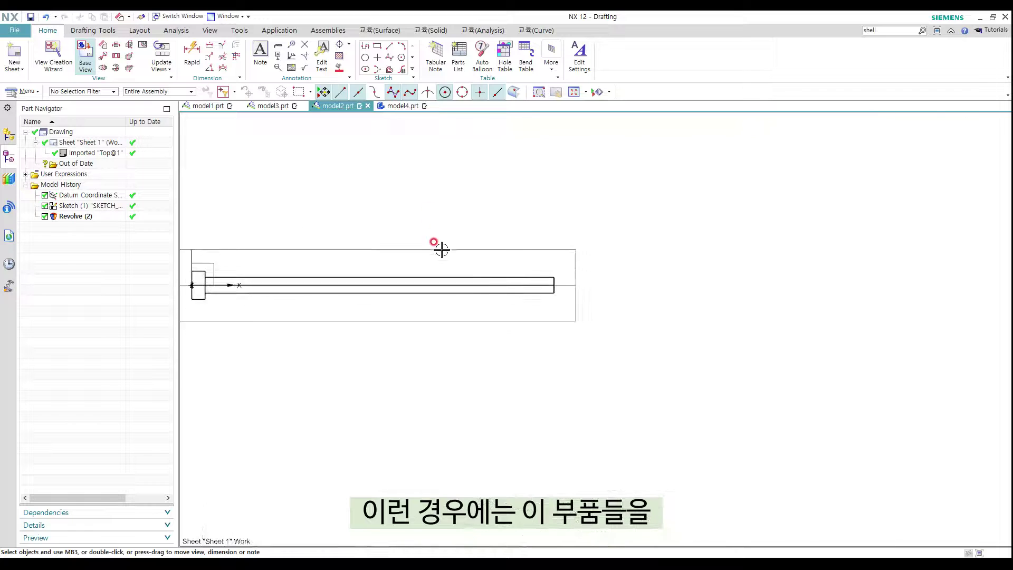
pyautogui.scroll(-2, 443, 250)
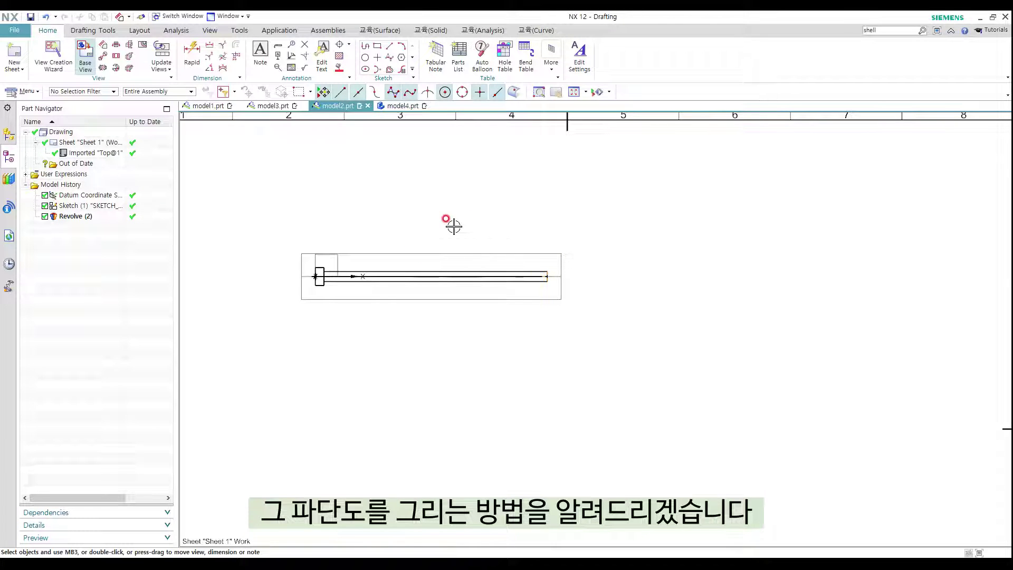
# - Start a Regular view break on the shaft view and anchor the first break line on the centreline near the head, using point-on-curve snapping
pyautogui.click(101, 68)
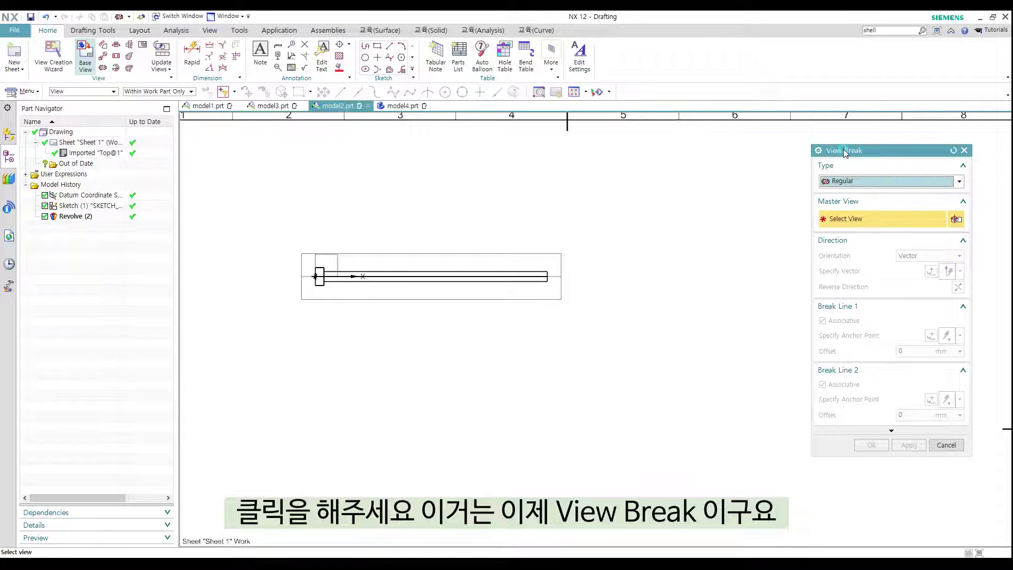
pyautogui.moveTo(843, 150); pyautogui.dragTo(662, 153)
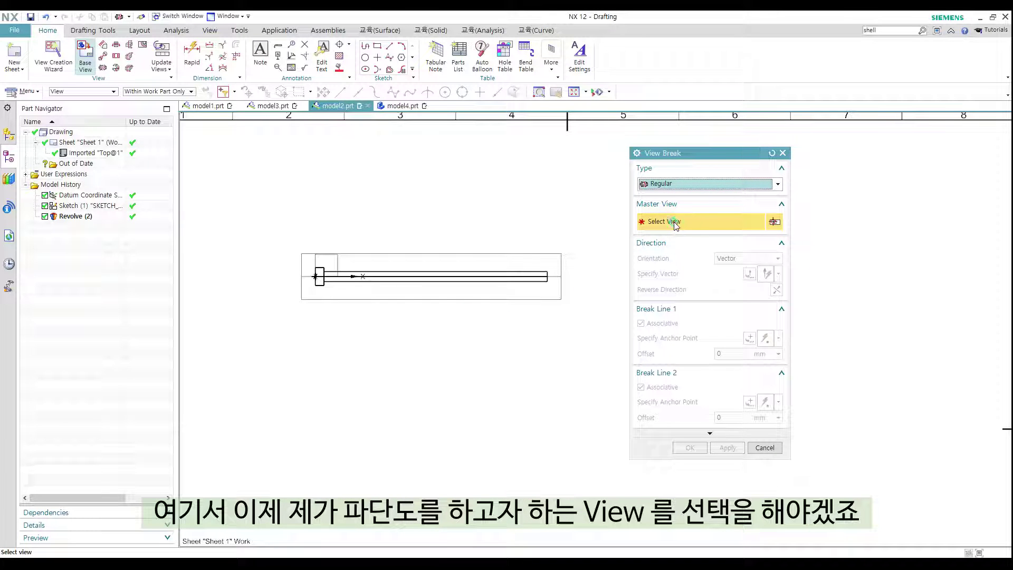
pyautogui.click(501, 254)
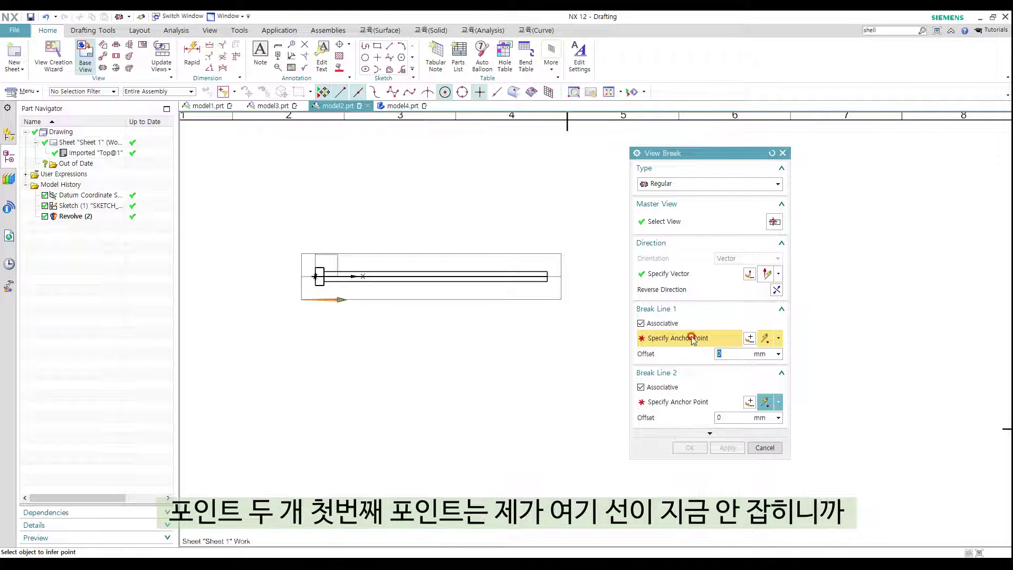
pyautogui.scroll(3, 374, 269)
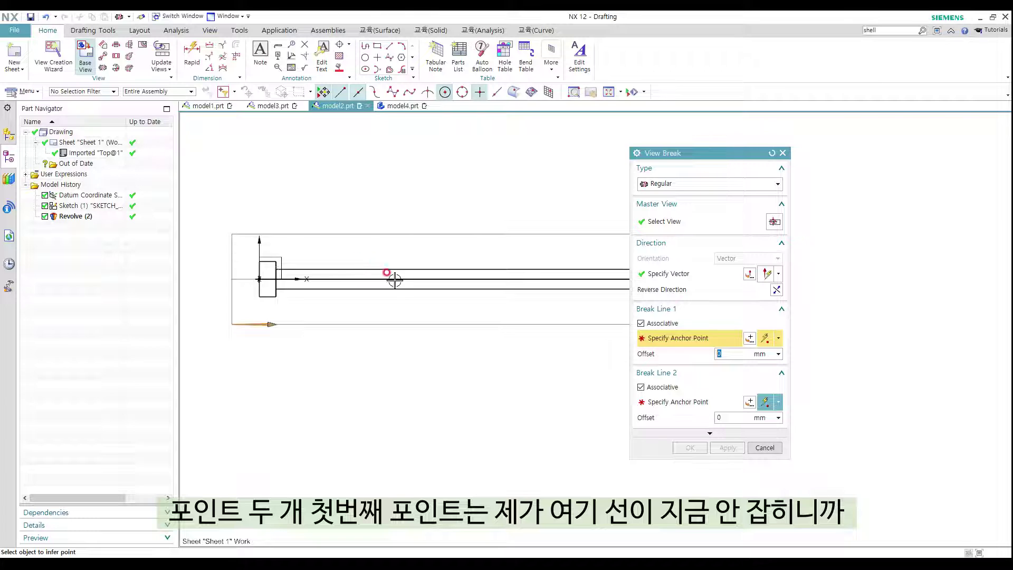
pyautogui.click(497, 94)
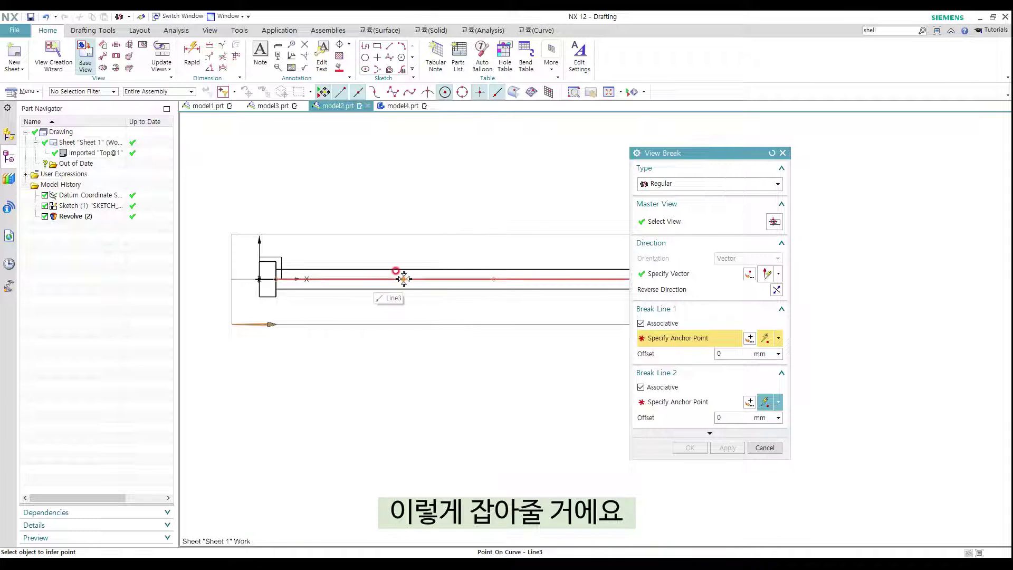
pyautogui.click(317, 279)
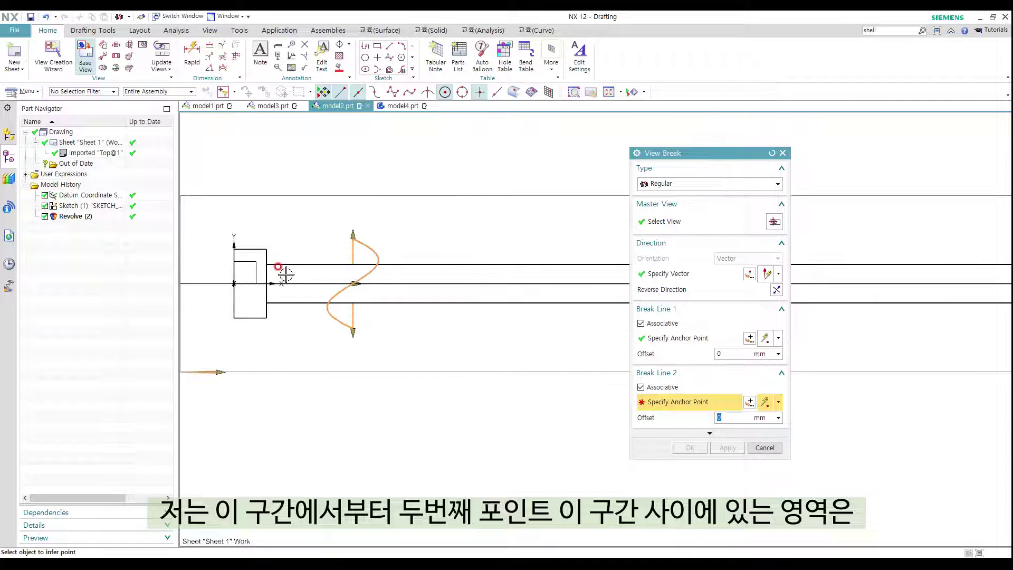
# - Anchor the second break line on the centreline near the shaft's free end and create the view break
pyautogui.scroll(-5, 285, 274)
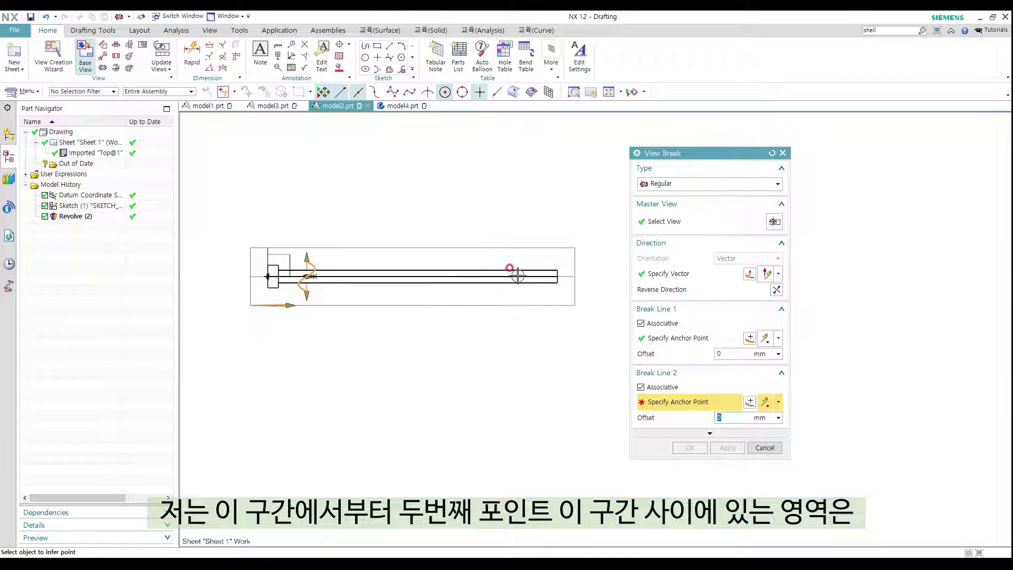
pyautogui.click(498, 93)
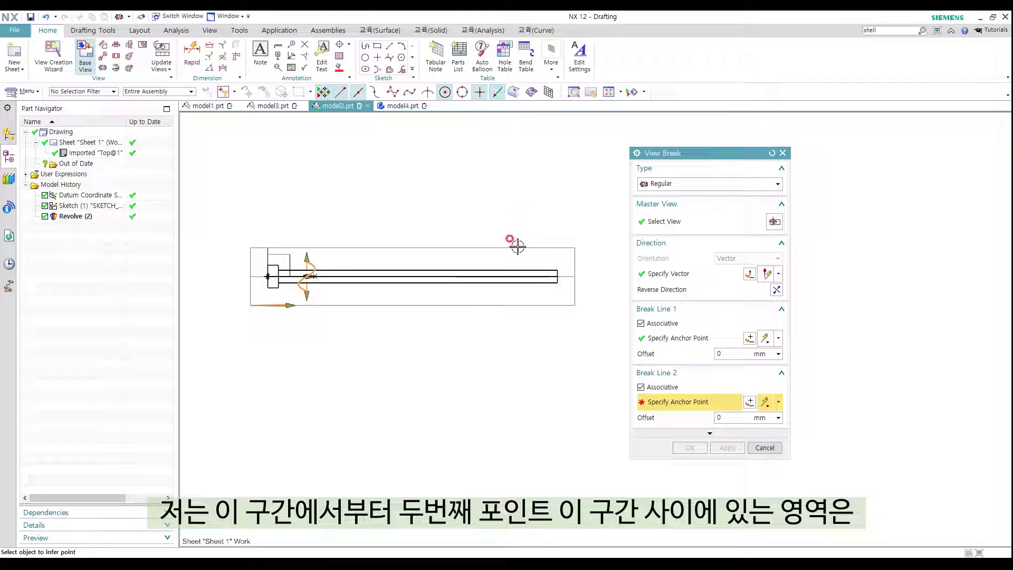
pyautogui.click(517, 276)
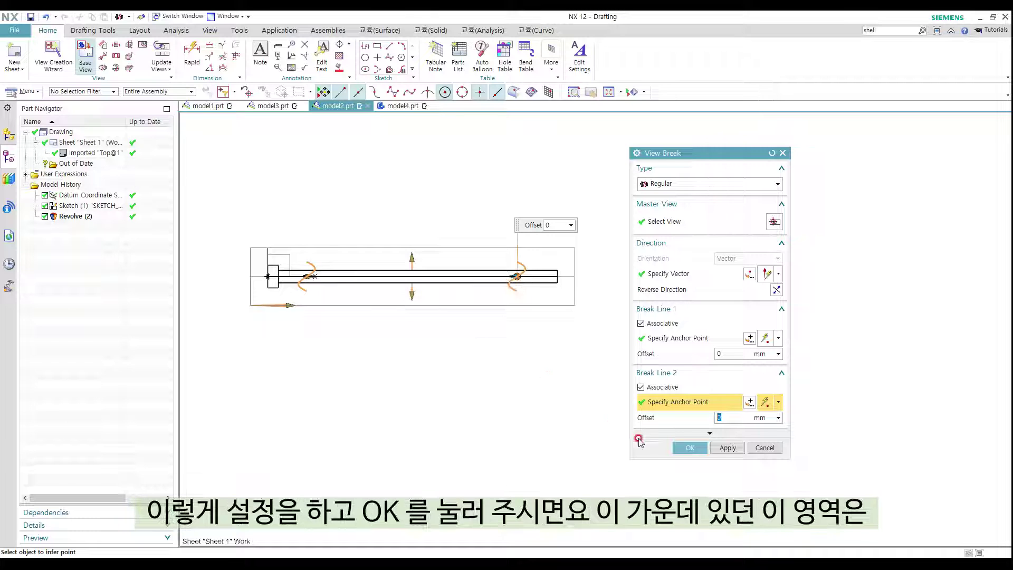
pyautogui.click(691, 448)
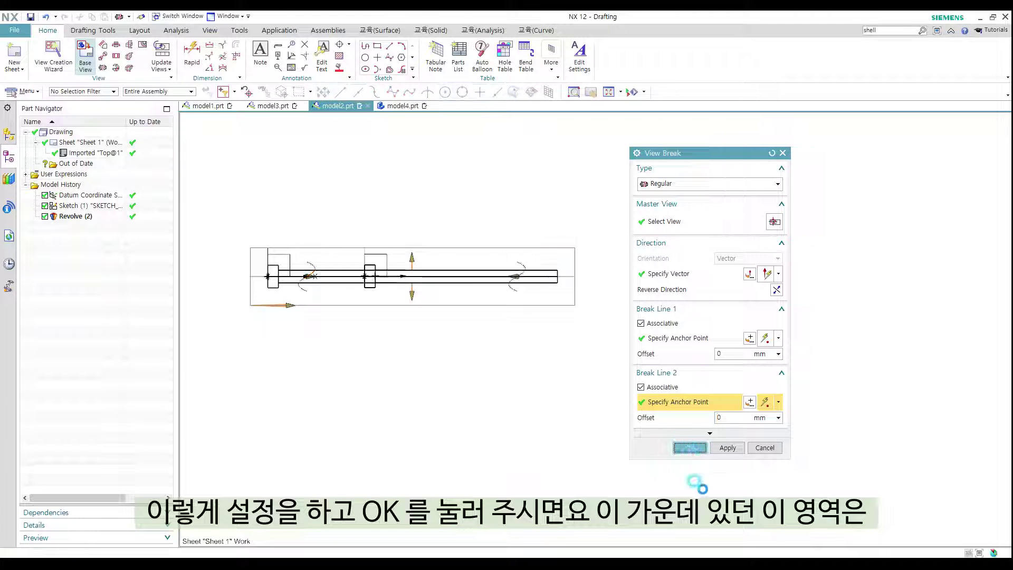
pyautogui.scroll(5, 414, 295)
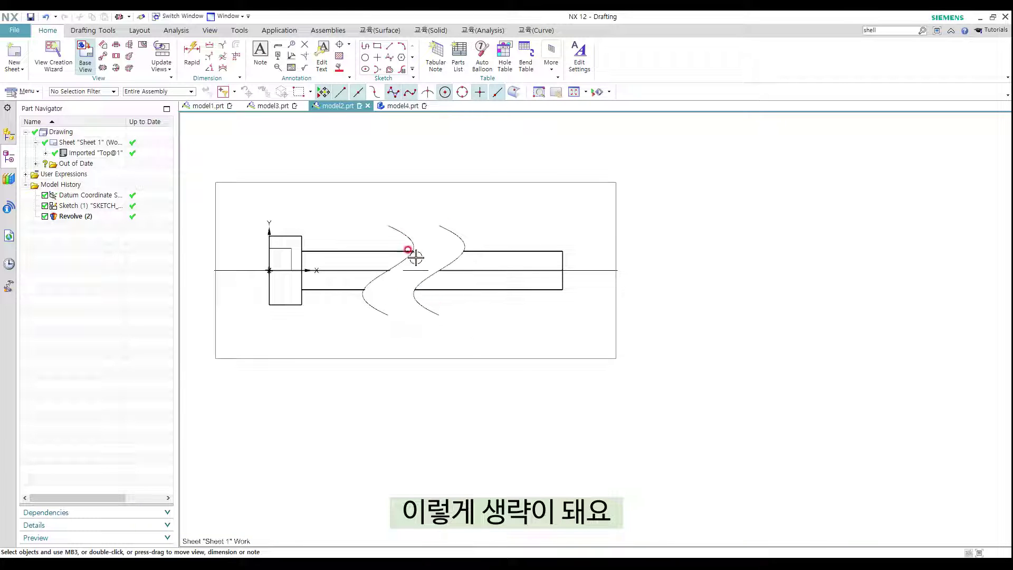
pyautogui.scroll(-5, 380, 248)
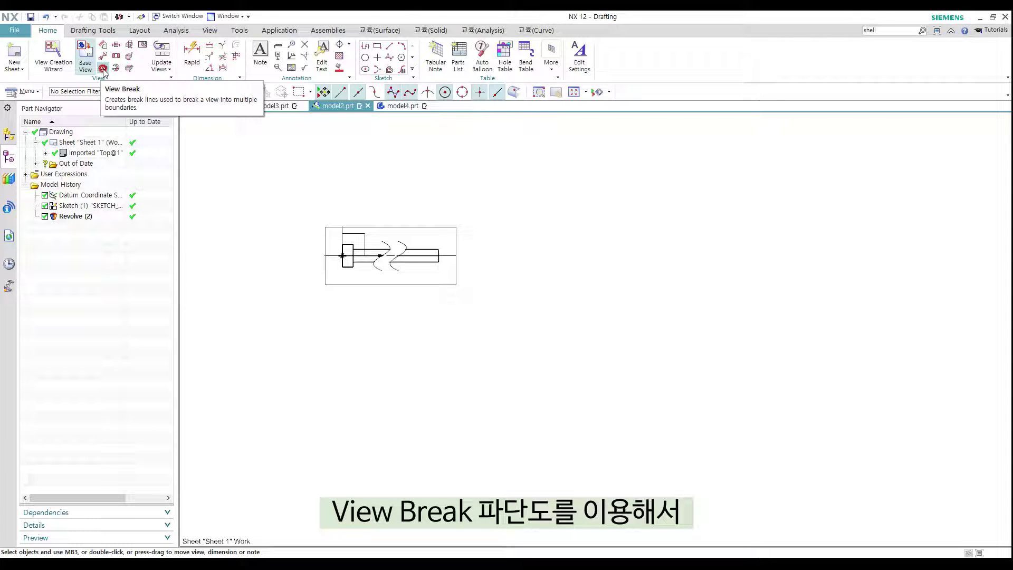
# - Add a rapid dimension for the broken shaft's overall length, from the head's outer corner to the free end's corner, placed above the shaft
pyautogui.scroll(3, 409, 237)
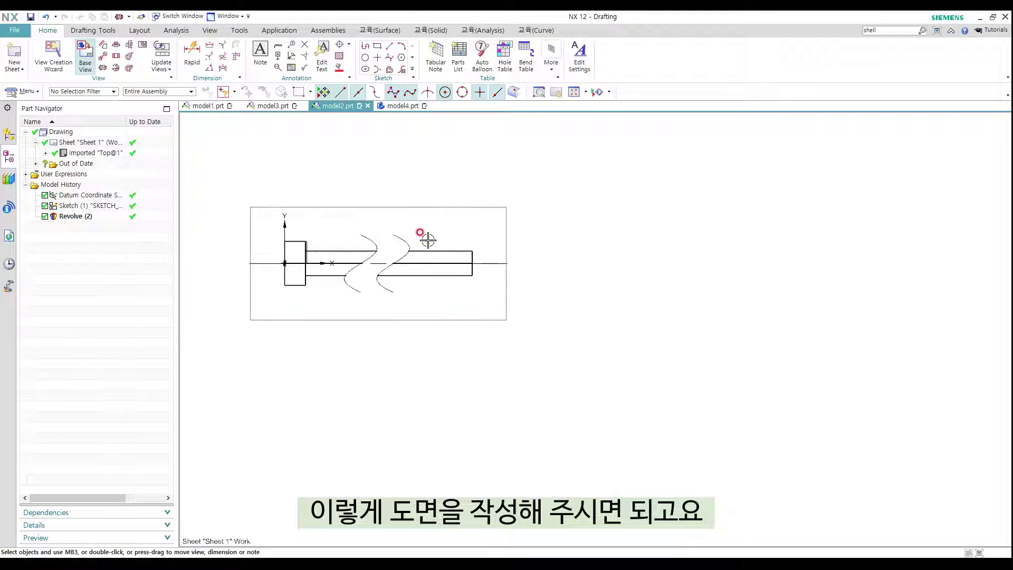
pyautogui.scroll(2, 297, 248)
pyautogui.press('d')
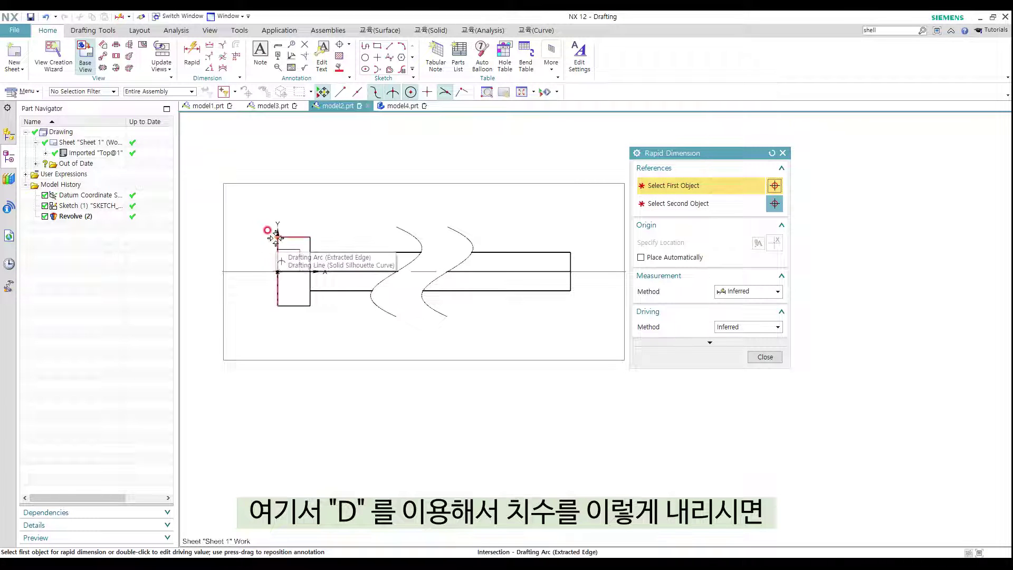
pyautogui.click(277, 237)
pyautogui.click(570, 252)
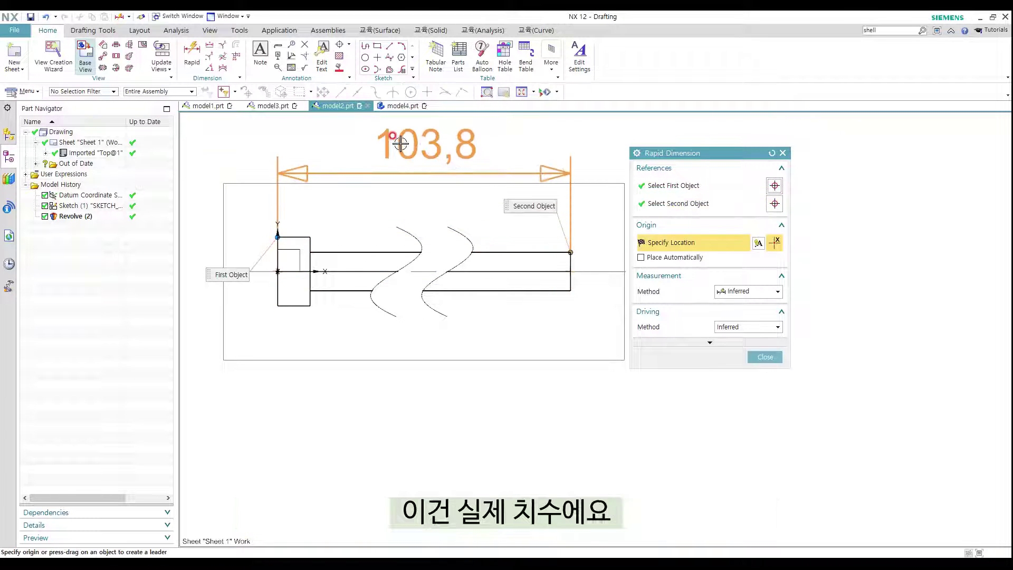
pyautogui.click(508, 204)
pyautogui.scroll(3, 501, 205)
pyautogui.scroll(-5, 501, 205)
pyautogui.scroll(2, 453, 267)
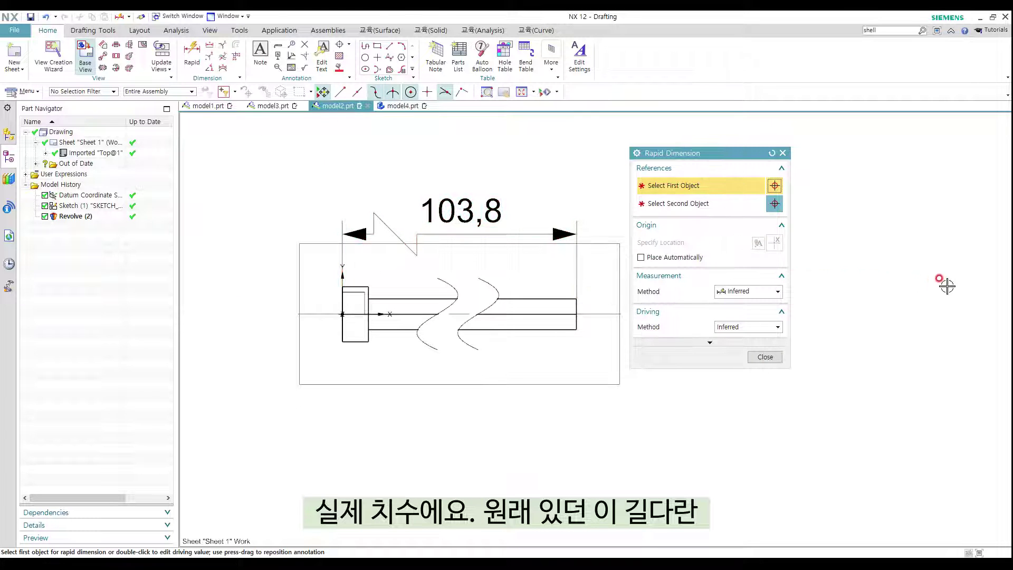
pyautogui.scroll(-4, 385, 329)
pyautogui.press('Escape')
# - Examine the break lines on the shaft and the break symbol in its length dimension
pyautogui.scroll(6, 407, 290)
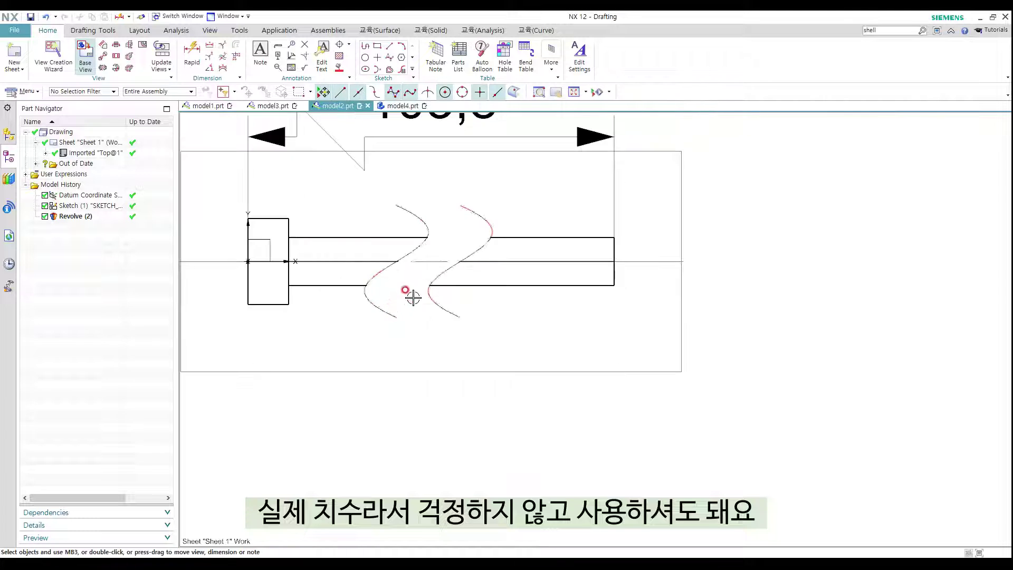
pyautogui.scroll(-5, 409, 294)
pyautogui.scroll(2, 407, 275)
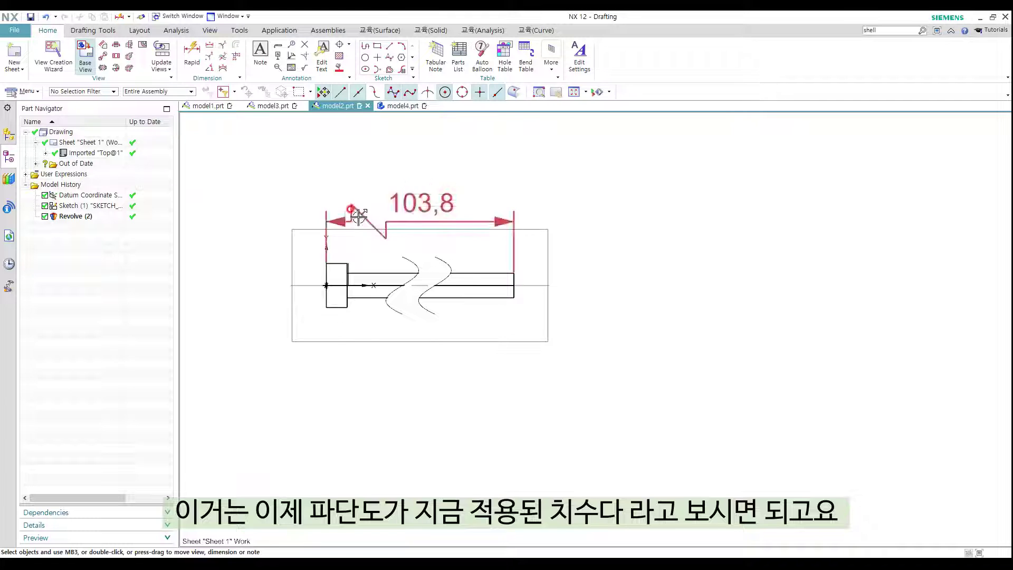
pyautogui.scroll(4, 375, 215)
pyautogui.scroll(-5, 375, 215)
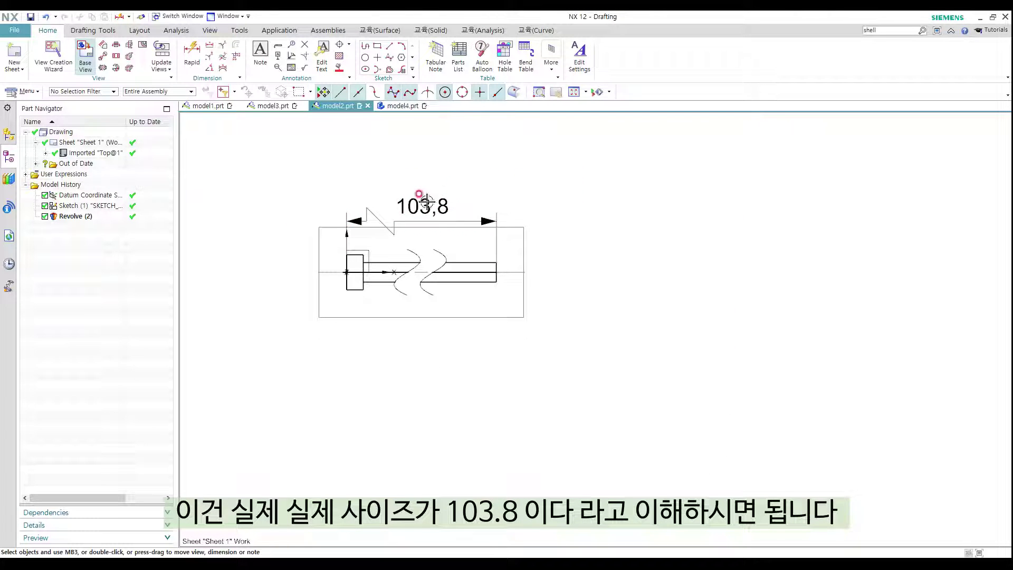
pyautogui.scroll(2, 507, 301)
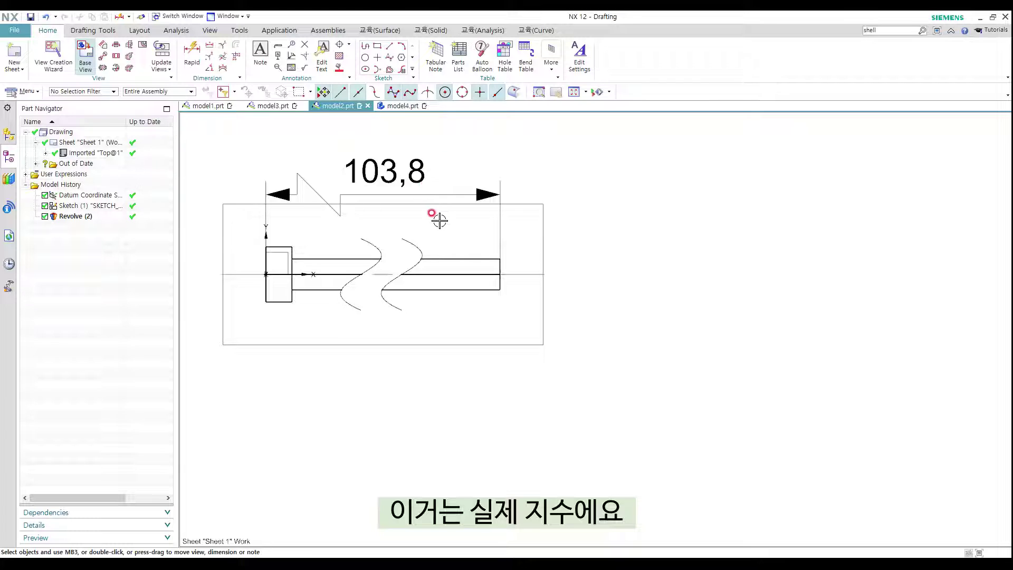
pyautogui.scroll(-2, 442, 219)
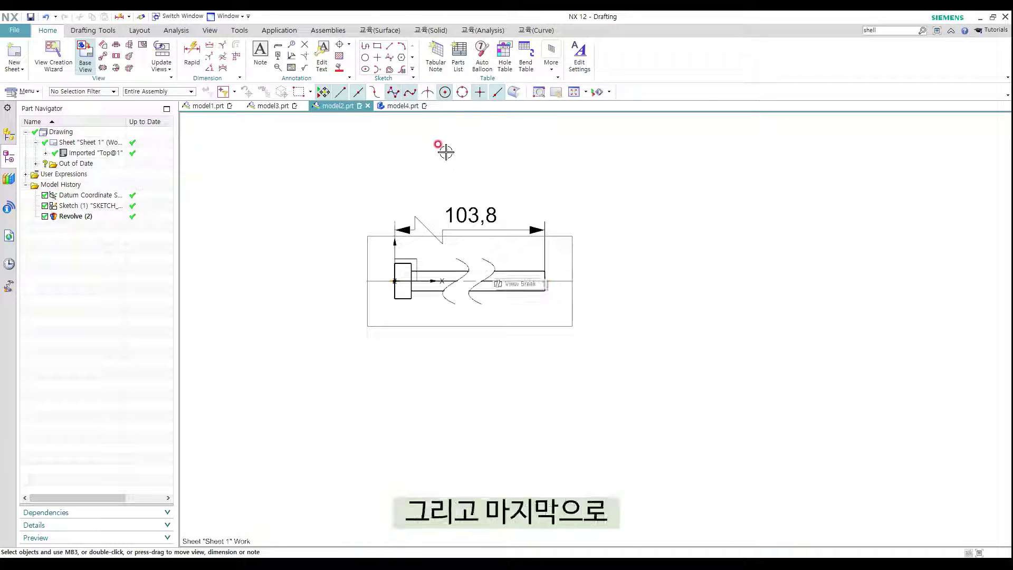
# - Switch to model4.prt, containing the hollow cylinder, and open it in Drafting
pyautogui.click(411, 106)
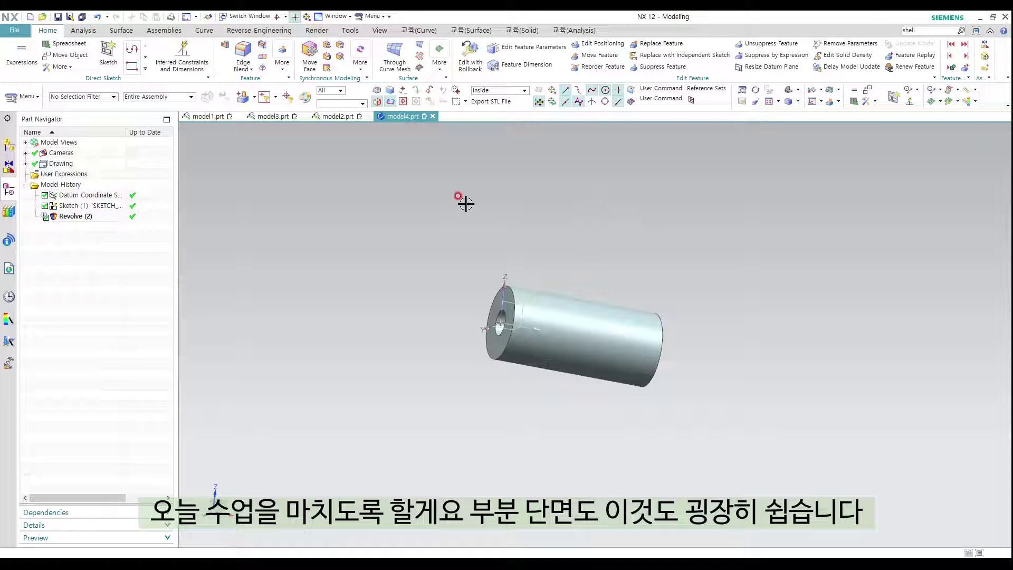
pyautogui.click(14, 30)
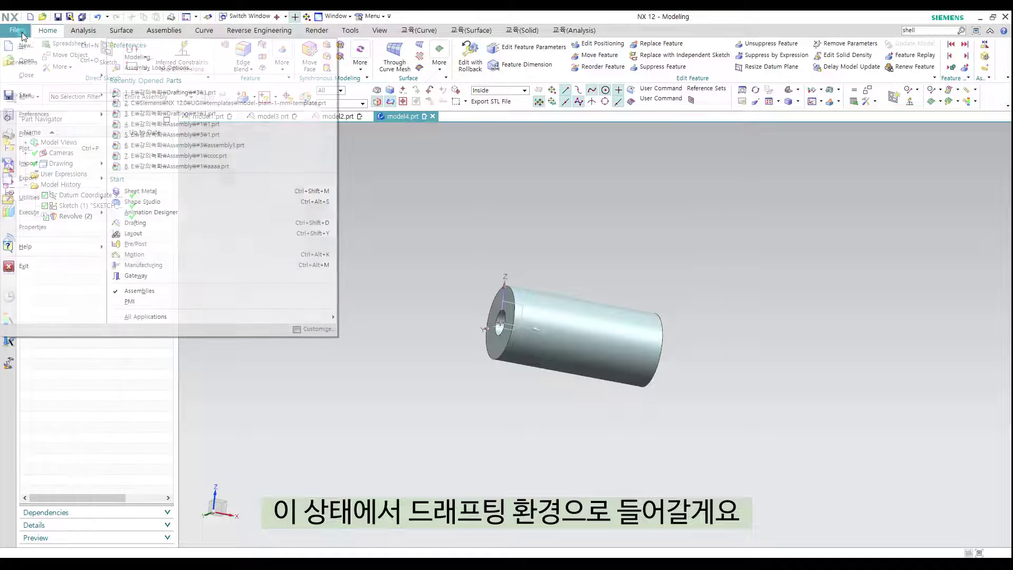
pyautogui.click(180, 222)
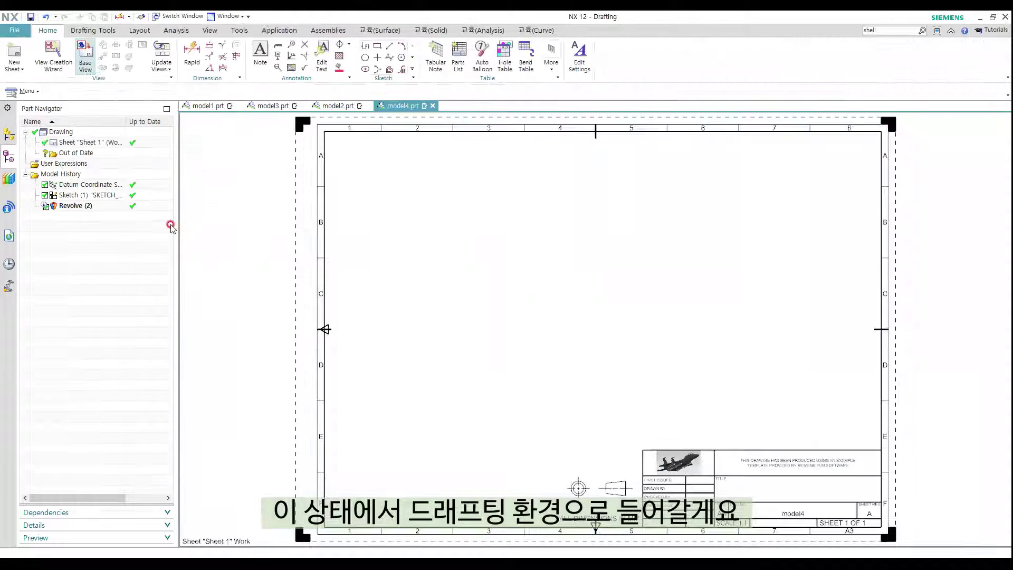
# - Place a Top base view of the hollow cylinder in the upper-left area of the sheet, without any projected views
pyautogui.click(85, 55)
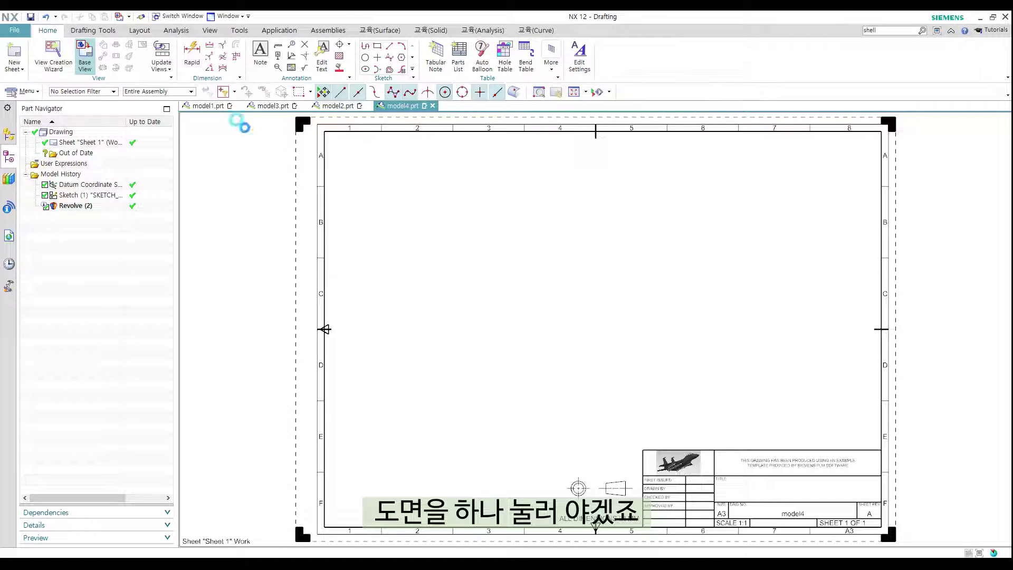
pyautogui.click(491, 246)
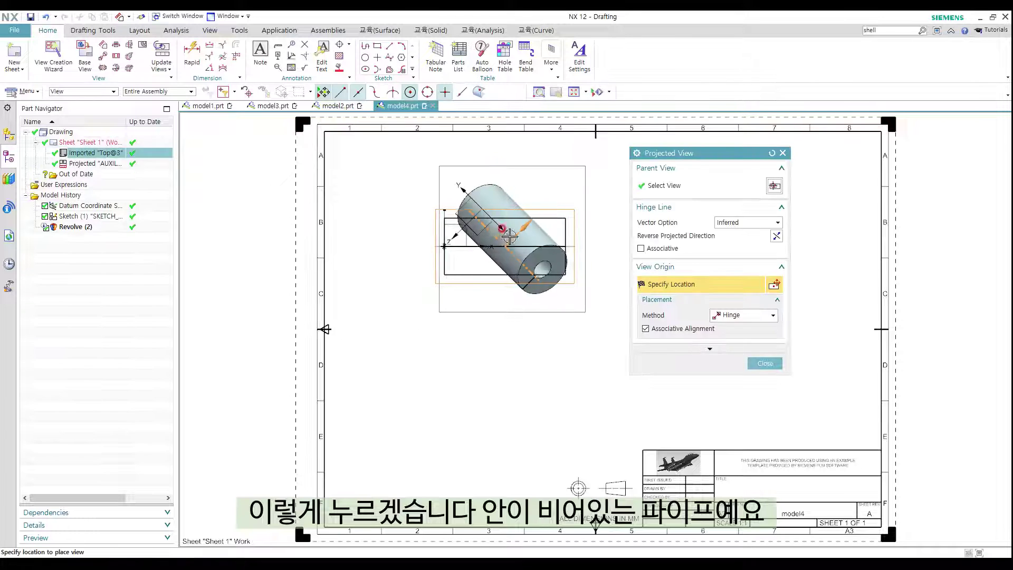
pyautogui.middleClick(522, 229)
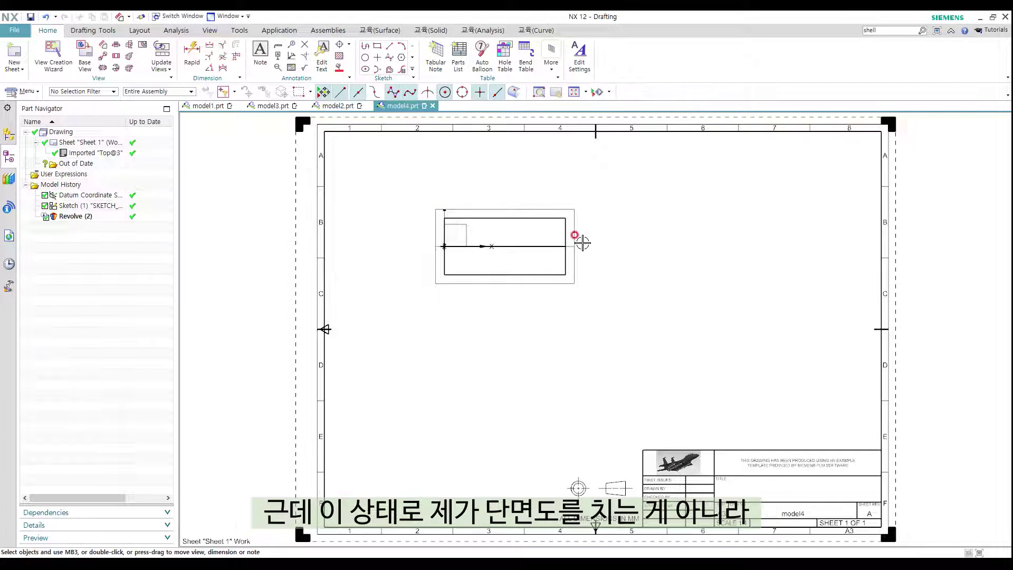
pyautogui.scroll(2, 588, 227)
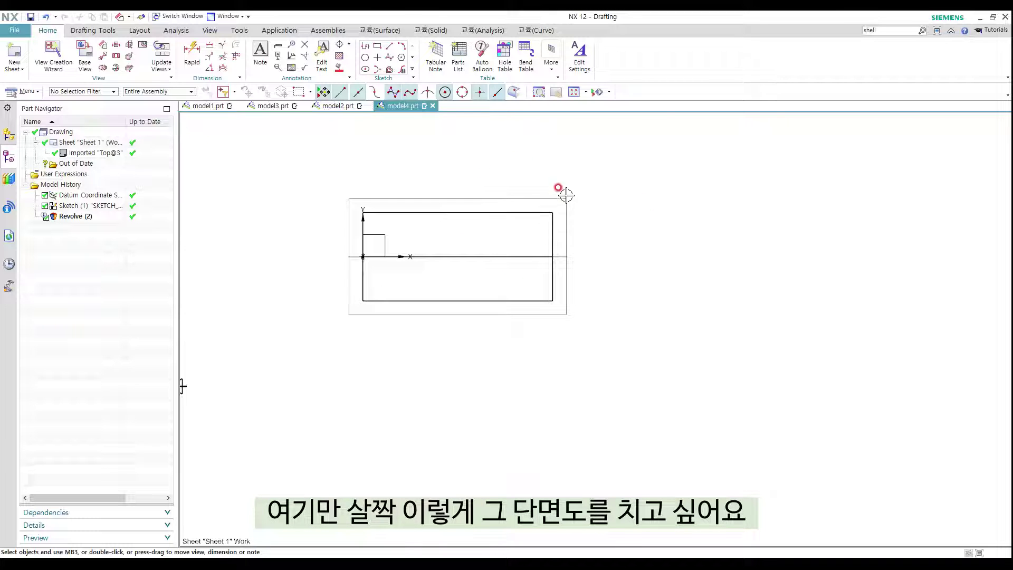
# - Make the hollow cylinder's Top view the active sketch view
pyautogui.scroll(-2, 586, 256)
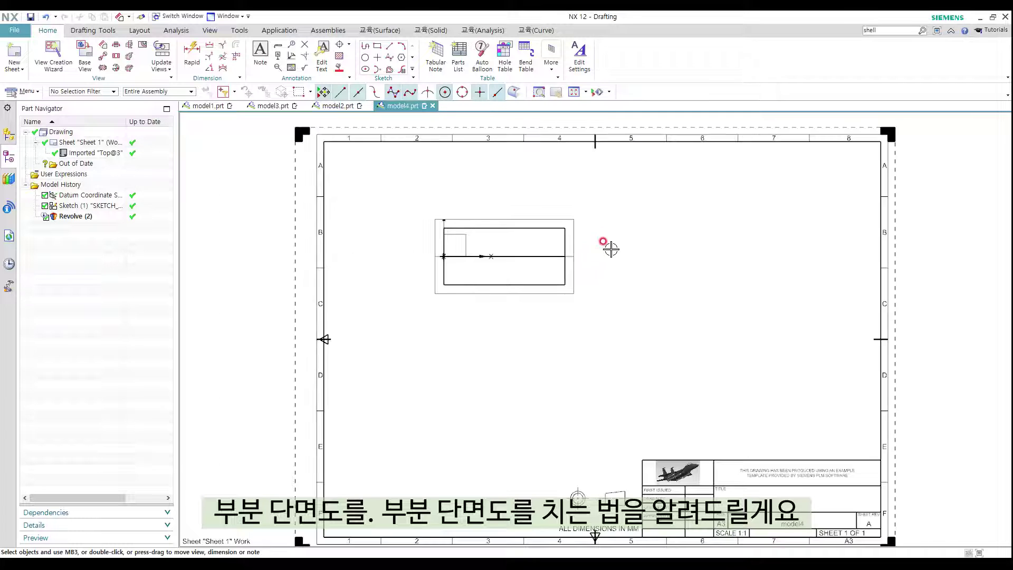
pyautogui.scroll(2, 577, 284)
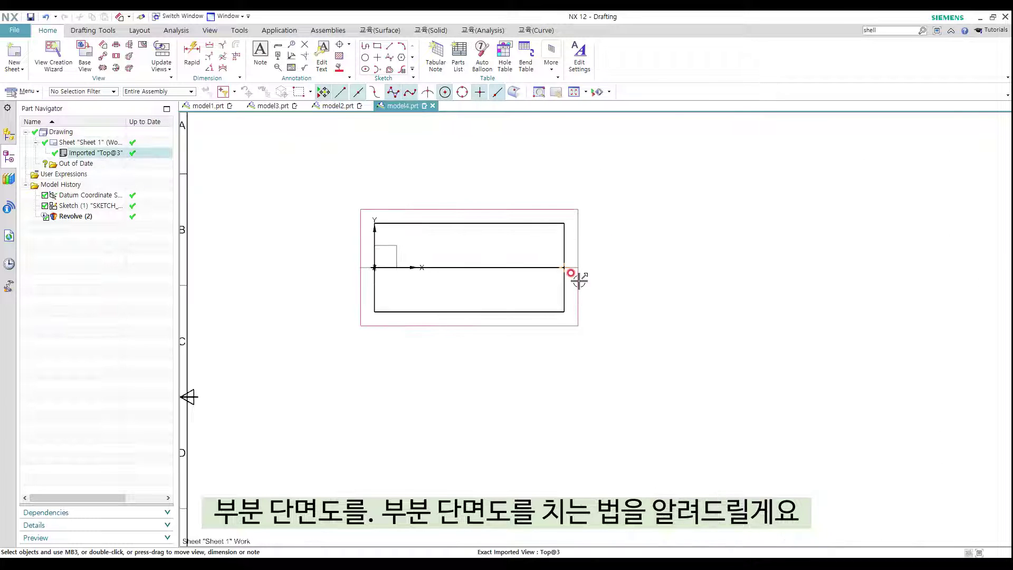
pyautogui.scroll(1, 591, 273)
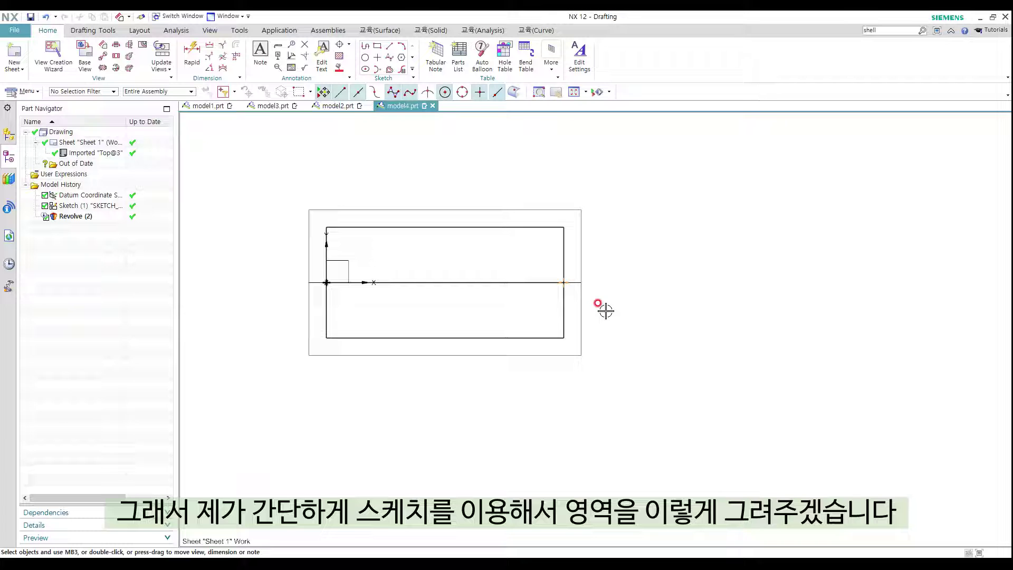
pyautogui.moveTo(600, 271); pyautogui.dragTo(630, 290, button='middle')
pyautogui.scroll(-4, 598, 289)
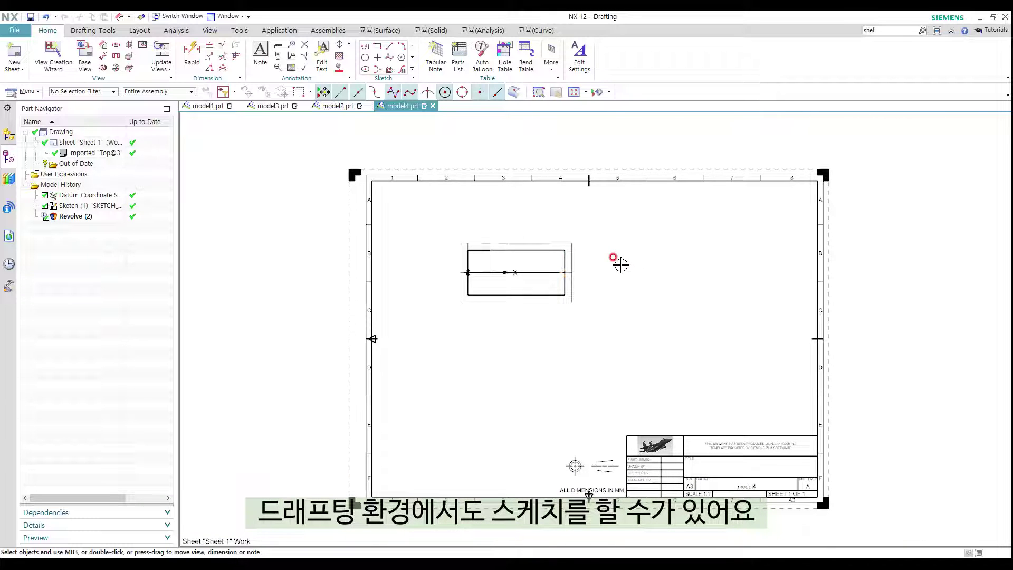
pyautogui.scroll(1, 621, 265)
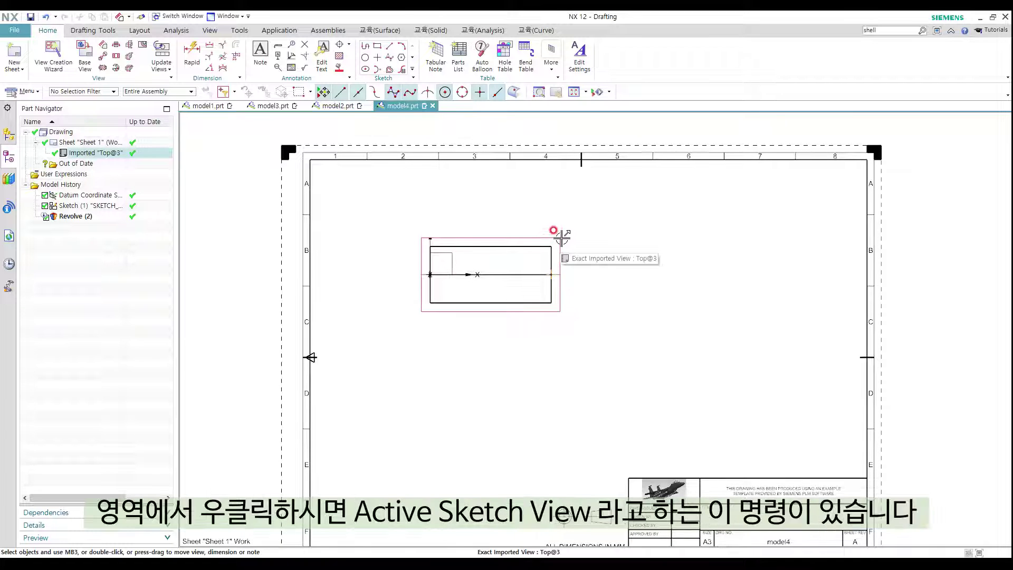
pyautogui.rightClick(561, 239)
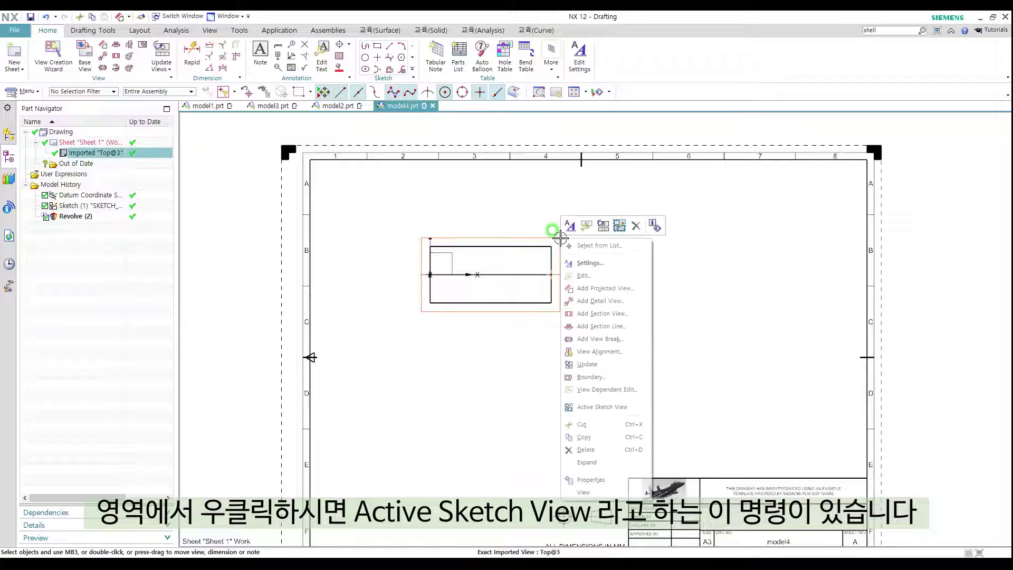
pyautogui.click(618, 408)
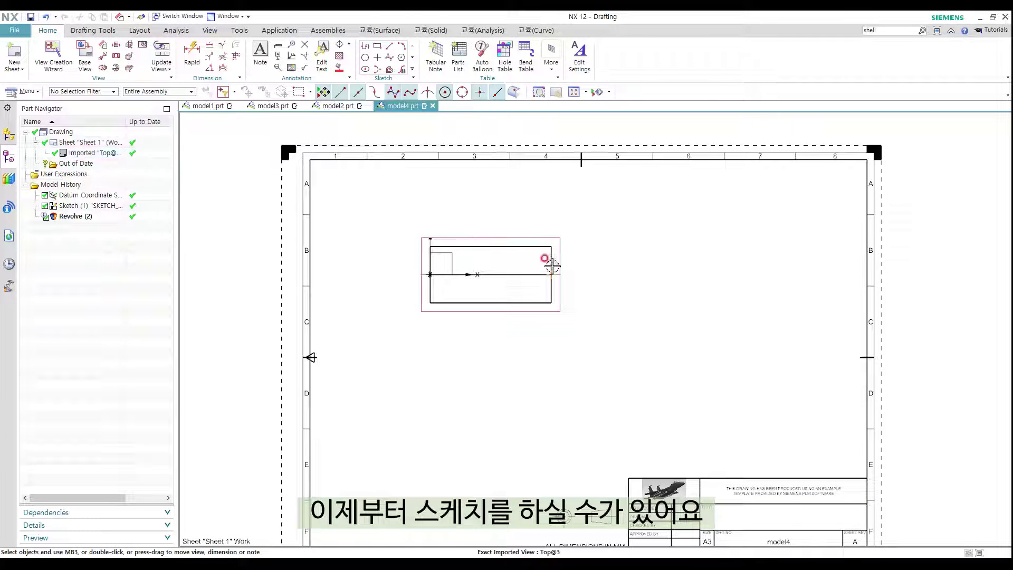
# - Try a diagonal sketch line beside the cylinder's free end and undo it
pyautogui.press('l')
pyautogui.click(604, 253)
pyautogui.click(527, 355)
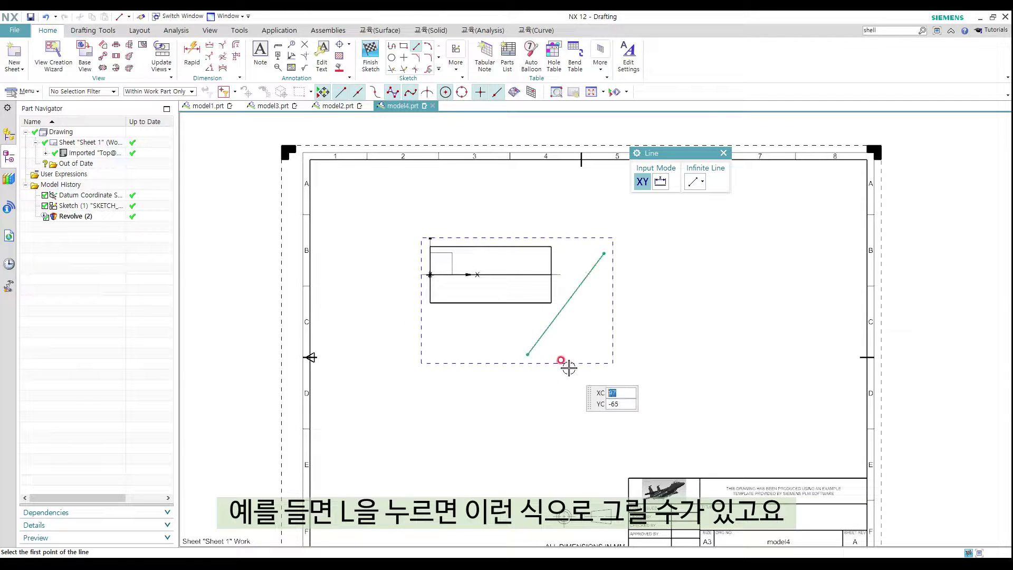
pyautogui.press('Escape')
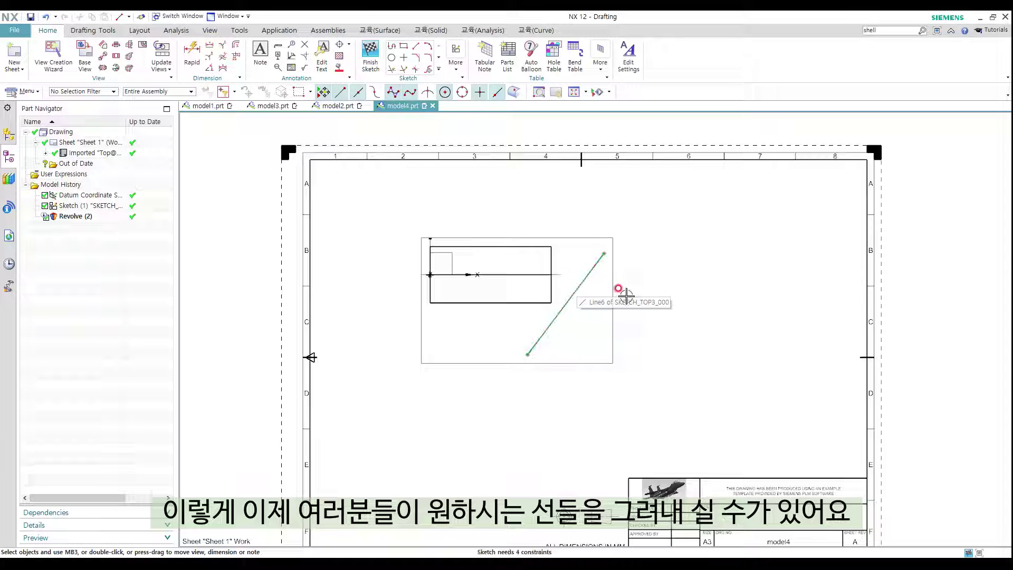
pyautogui.hotkey('ctrl', 'z')
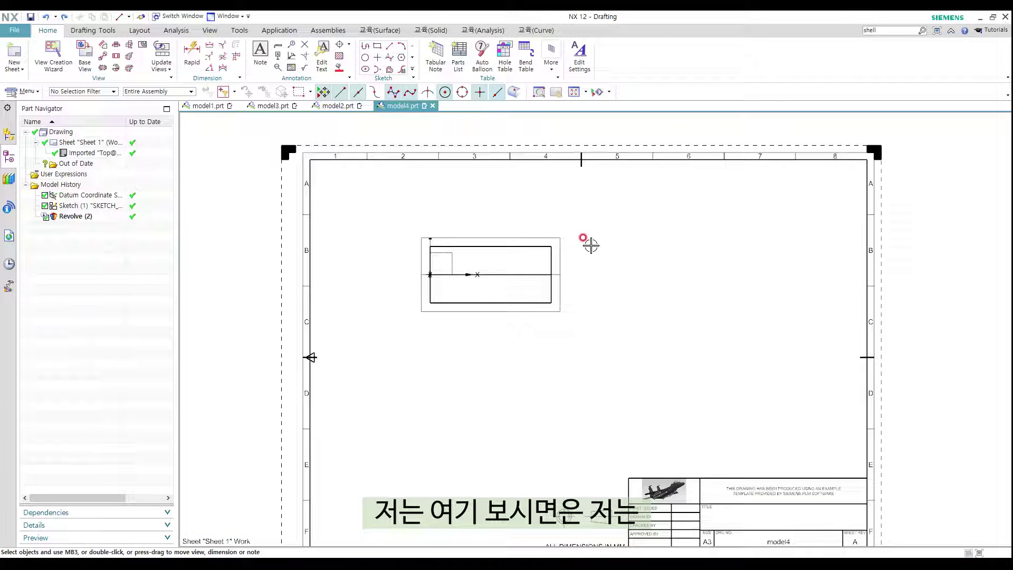
# - Lay out a closed degree-3 Through Points studio spline with four points looping around the cylinder's upper-right end
pyautogui.click(390, 57)
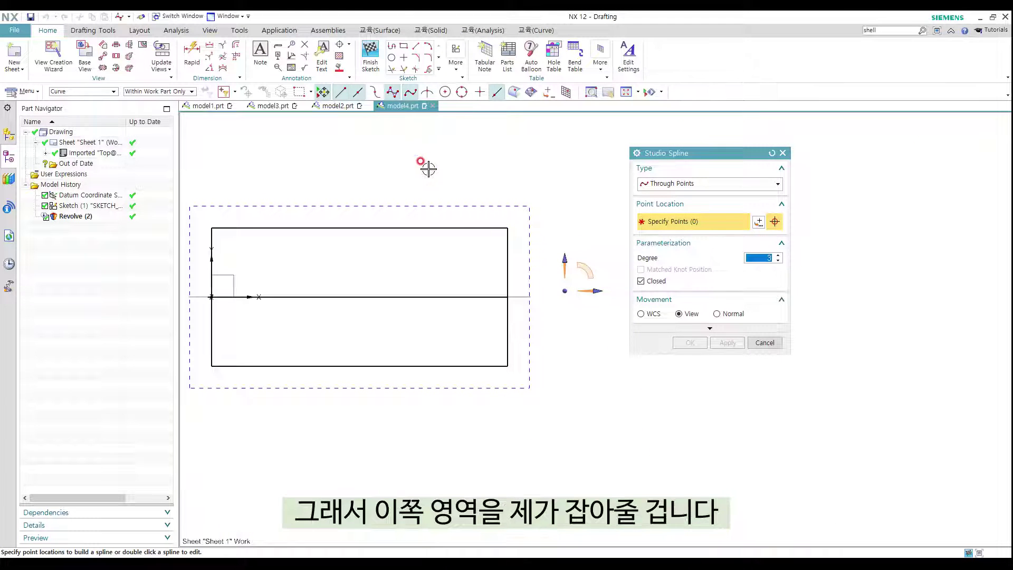
pyautogui.click(423, 154)
pyautogui.click(389, 282)
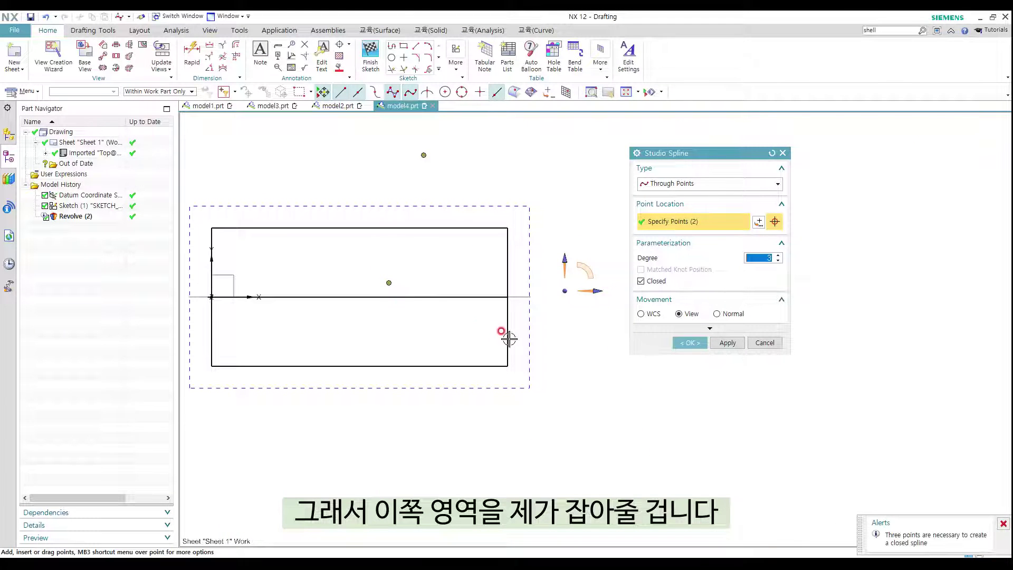
pyautogui.click(529, 342)
pyautogui.click(566, 203)
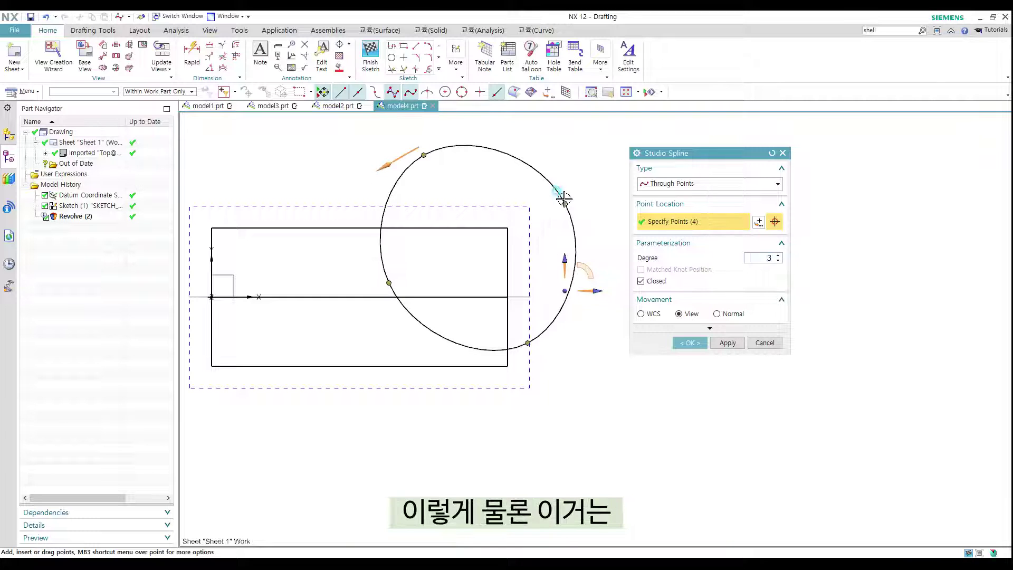
# - Turn off the Closed option to leave the spline open at its upper side, create it and finish the sketch
pyautogui.click(657, 281)
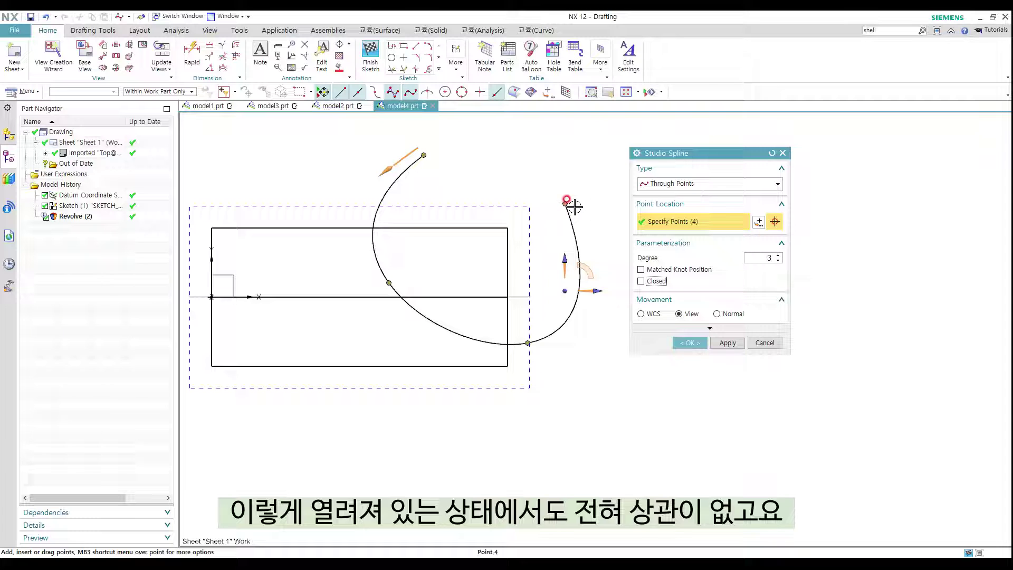
pyautogui.click(657, 281)
pyautogui.click(658, 283)
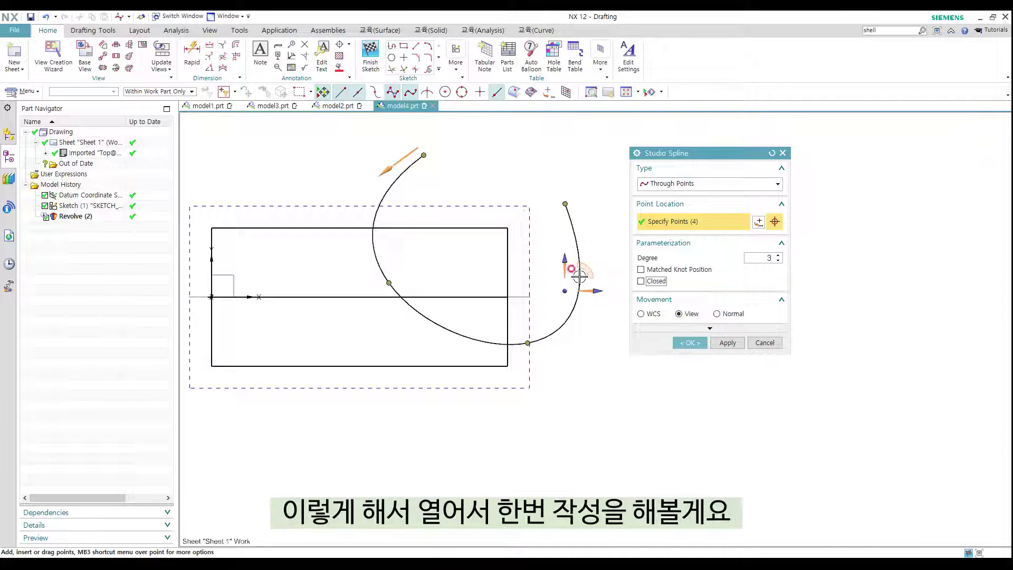
pyautogui.scroll(-3, 518, 253)
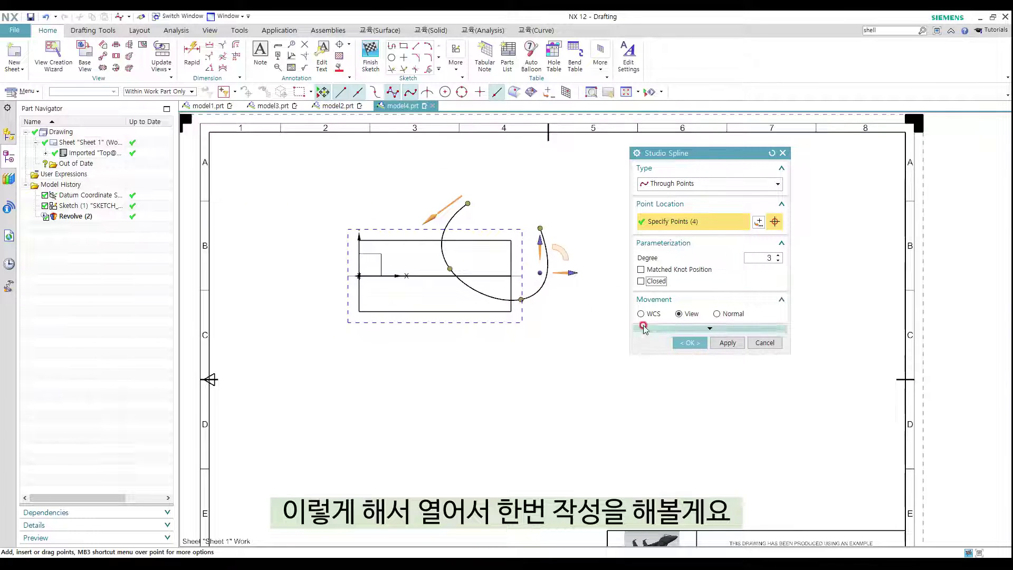
pyautogui.click(689, 342)
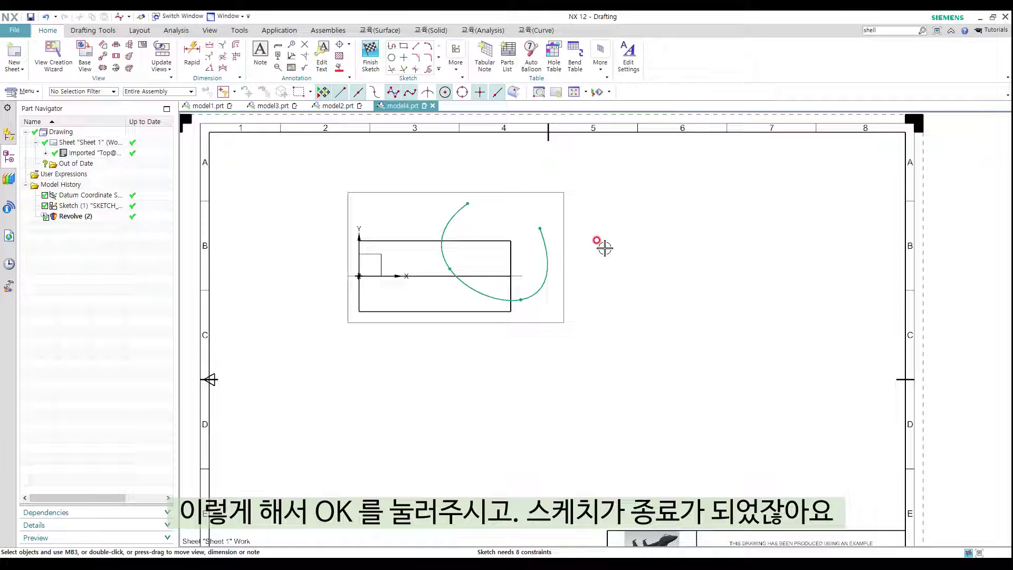
pyautogui.click(371, 55)
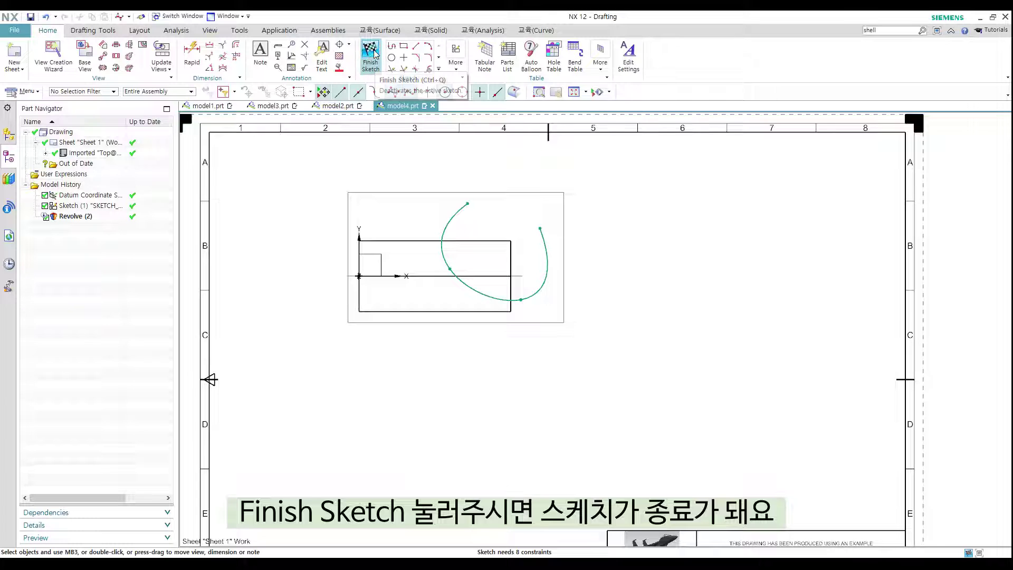
pyautogui.rightClick(479, 192)
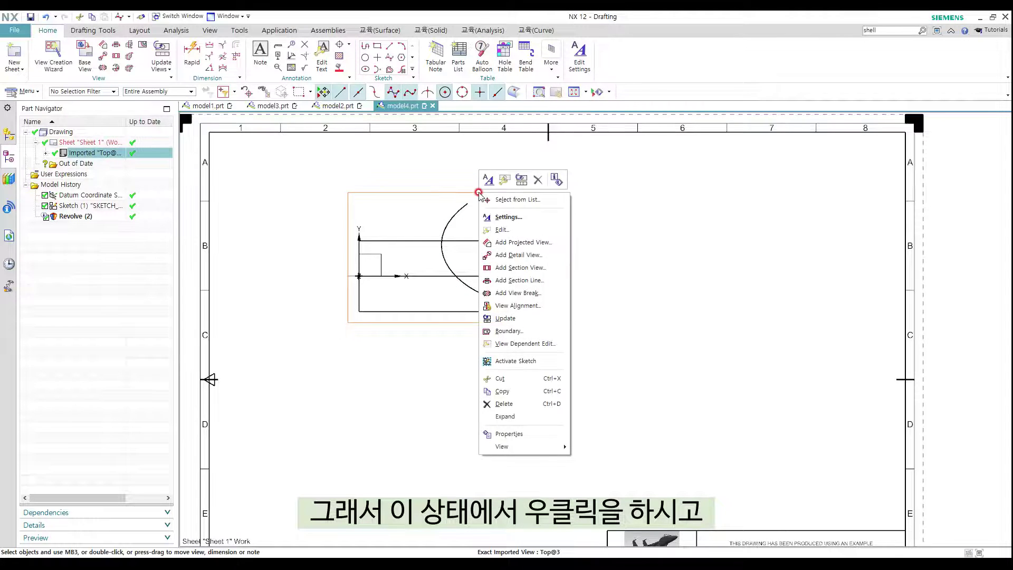
pyautogui.click(543, 346)
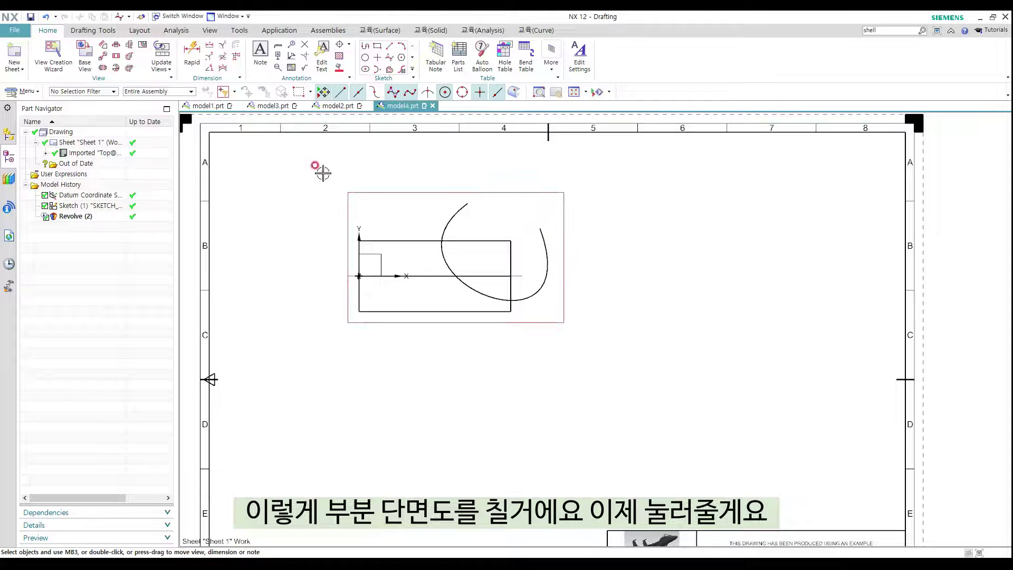
# - Start a Break-Out Section on the cylinder's Top view with its base point at the upper-right corner of the cylinder
pyautogui.click(144, 45)
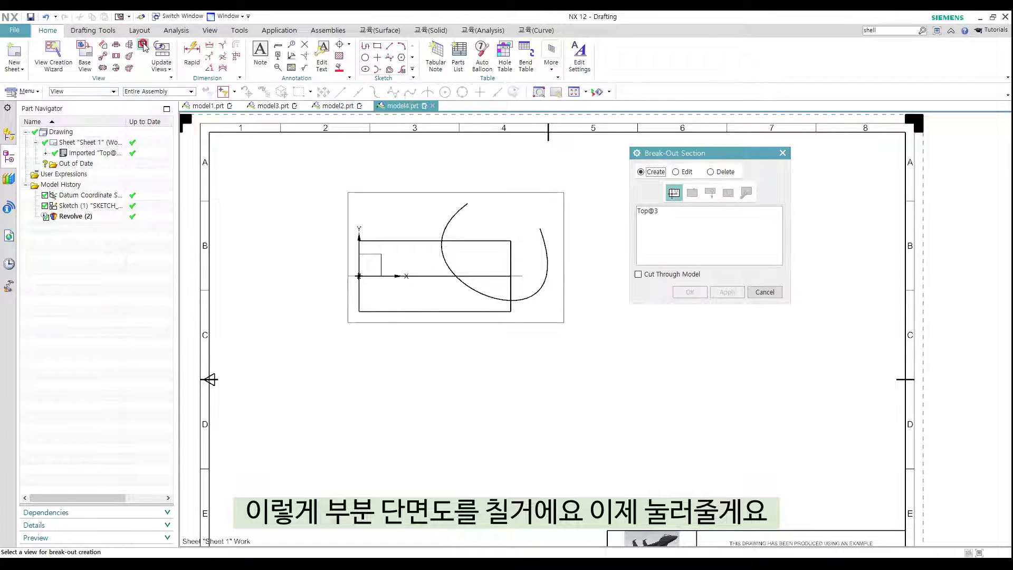
pyautogui.moveTo(670, 155); pyautogui.dragTo(687, 206)
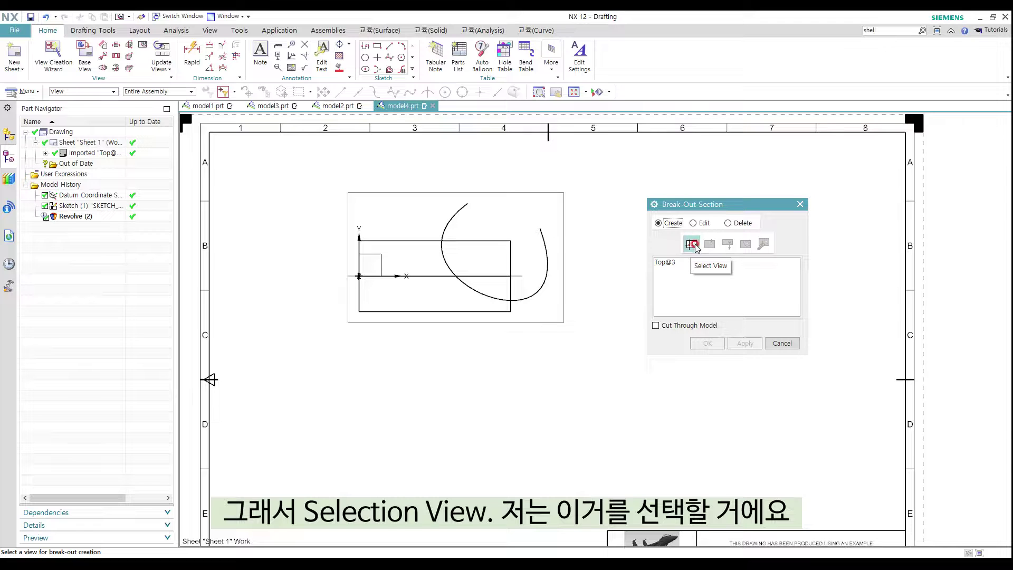
pyautogui.click(507, 189)
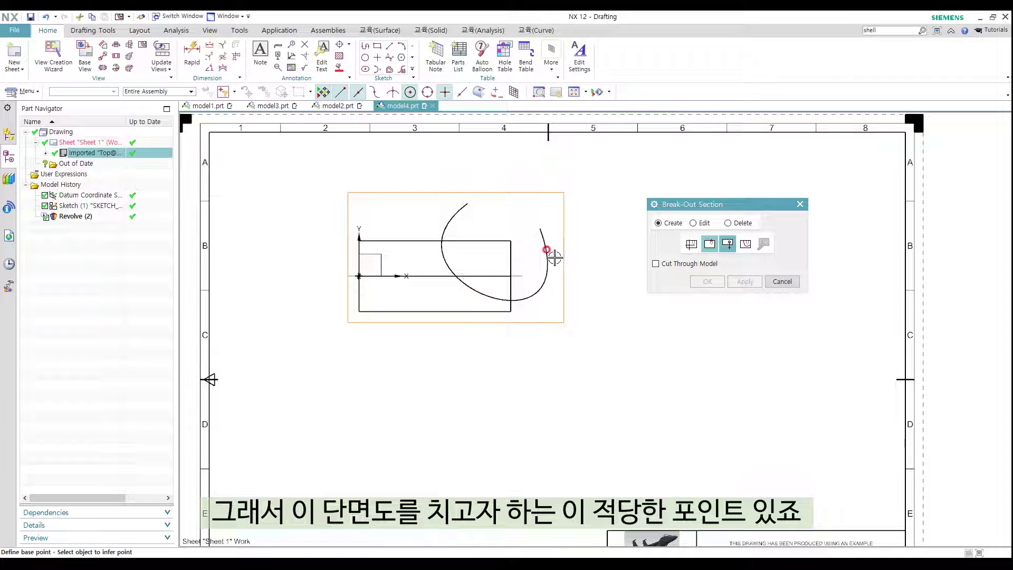
pyautogui.click(510, 240)
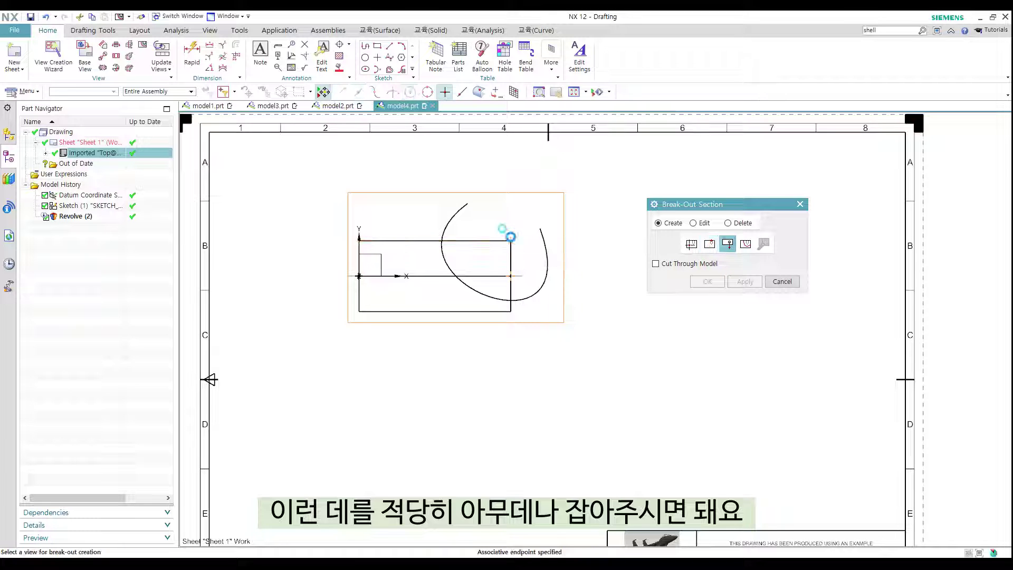
# - Select the open sketched spline as the break-out boundary curve and apply the section
pyautogui.click(747, 244)
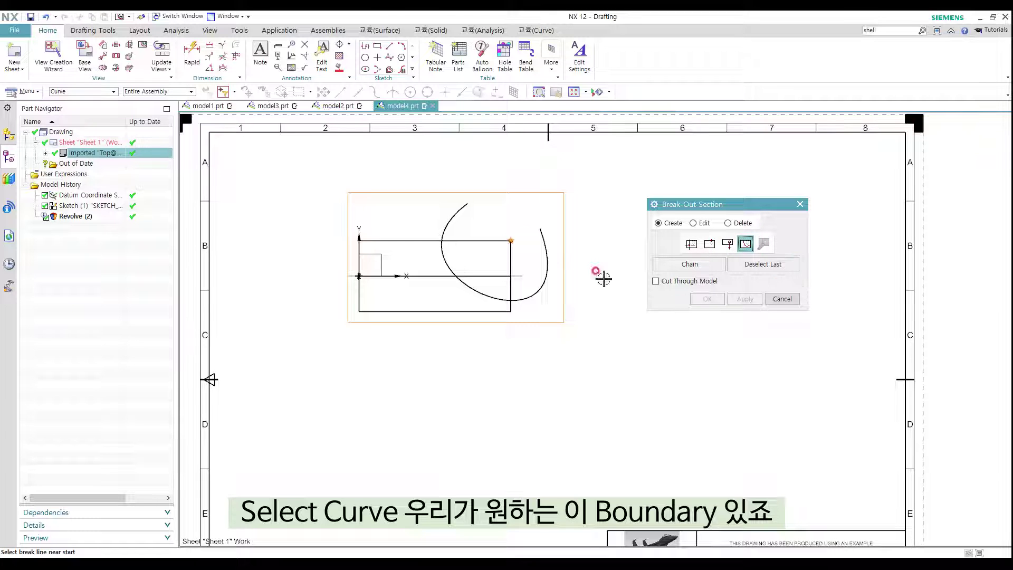
pyautogui.click(540, 239)
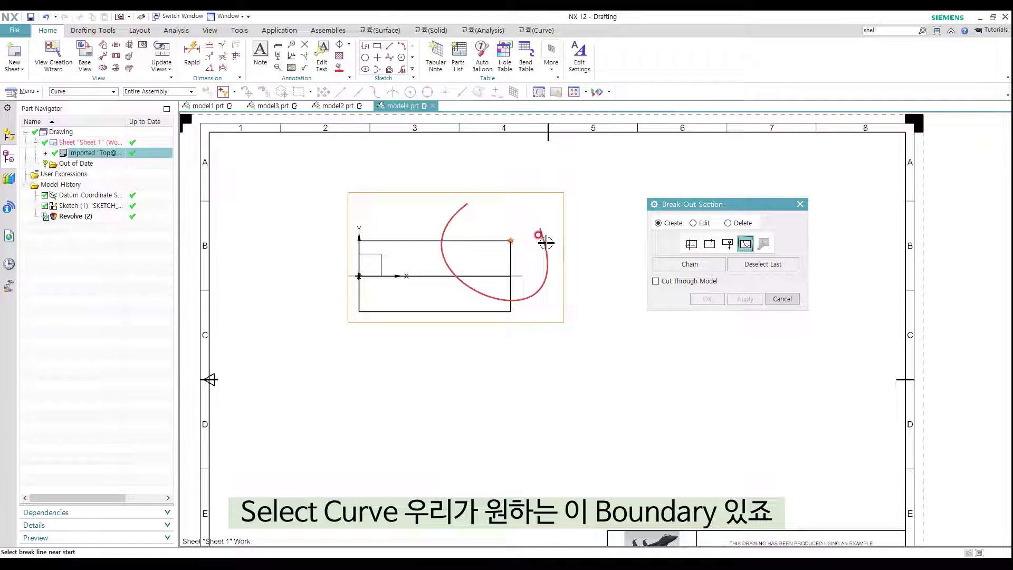
pyautogui.click(453, 216)
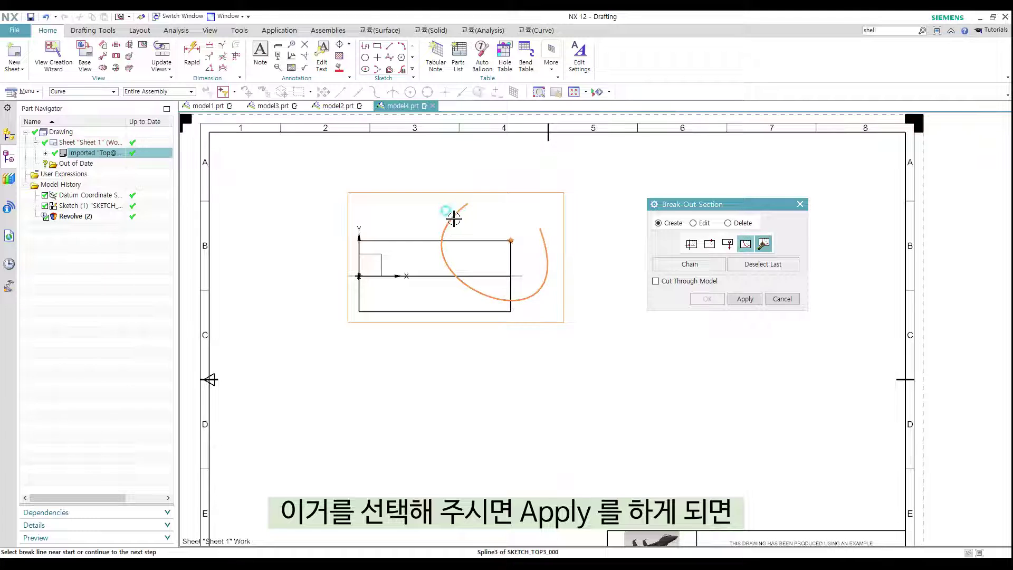
pyautogui.click(745, 299)
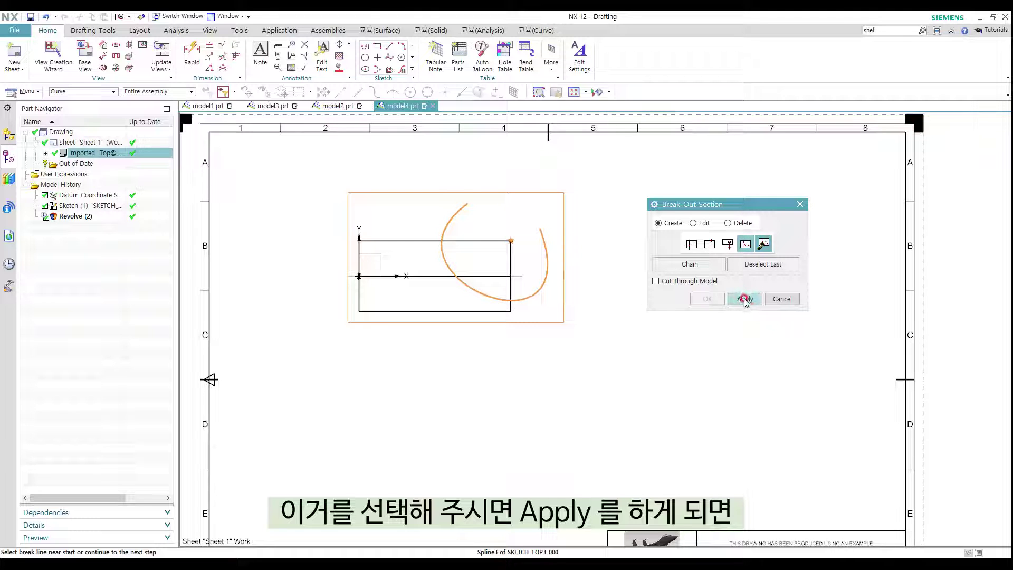